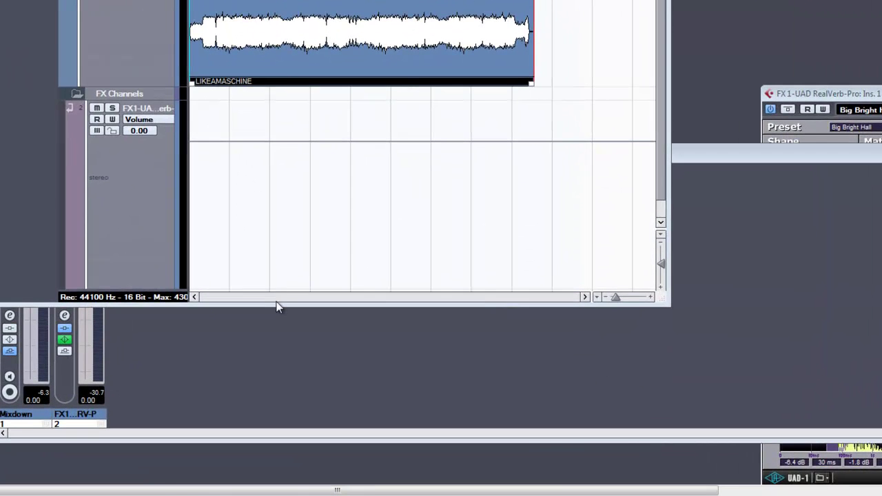
# Open the Mixdown track's channel settings from the mixer and switch them to the Stereo Out channel
pyautogui.click(281, 338)
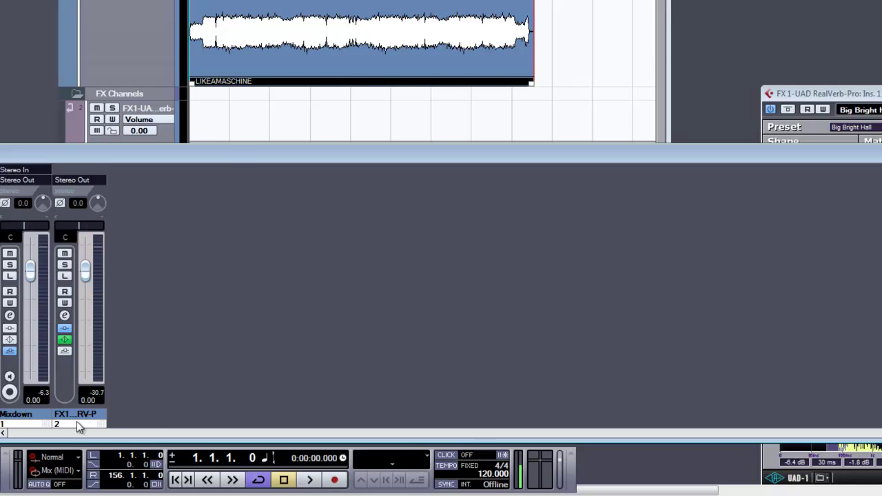
pyautogui.click(9, 315)
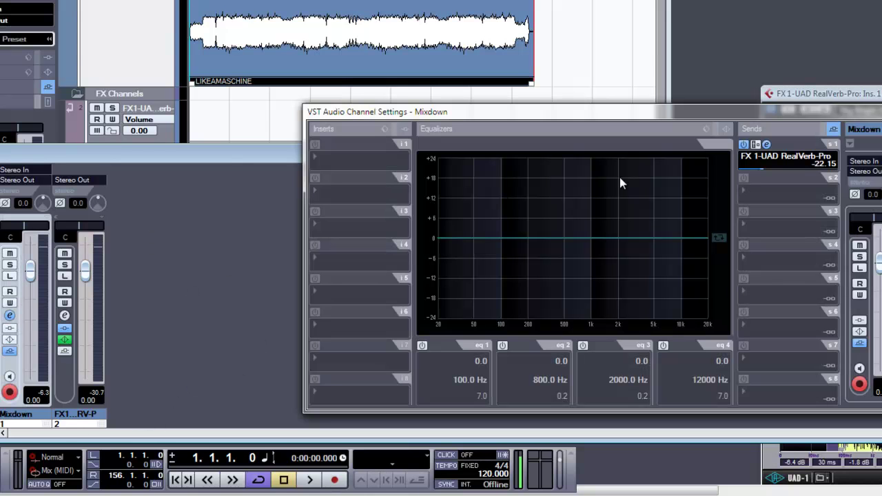
pyautogui.click(850, 143)
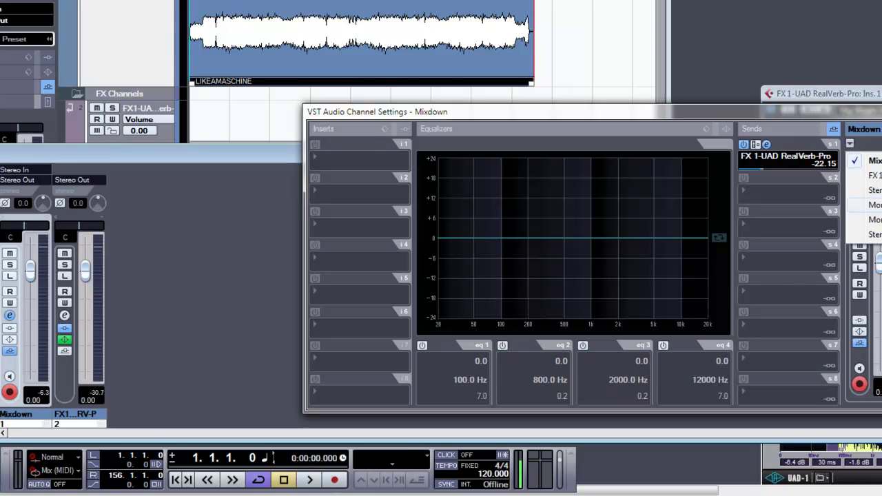
pyautogui.click(879, 237)
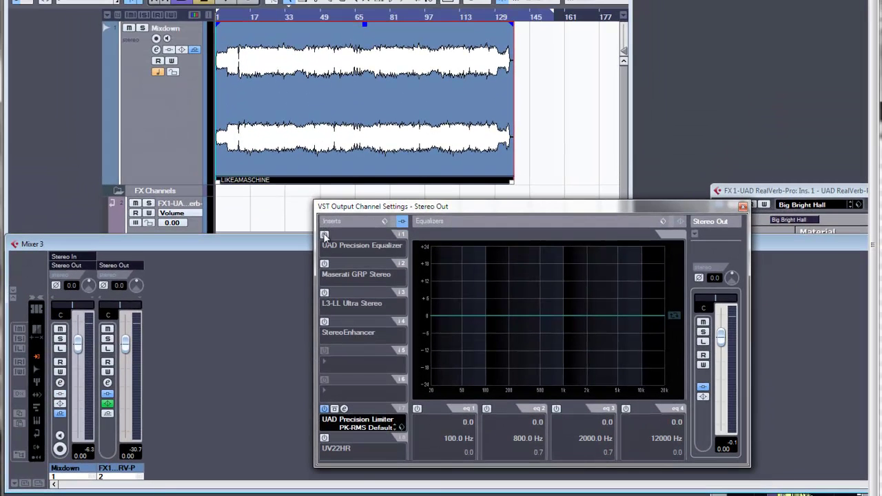
# Activate the UAD Precision Equalizer in insert 1, inspect its UTIL-Big Air Boost settings, and close its editor
pyautogui.click(327, 194)
pyautogui.moveTo(327, 195)
pyautogui.press('Escape')
pyautogui.click(345, 235)
pyautogui.moveTo(707, 4); pyautogui.dragTo(311, 5)
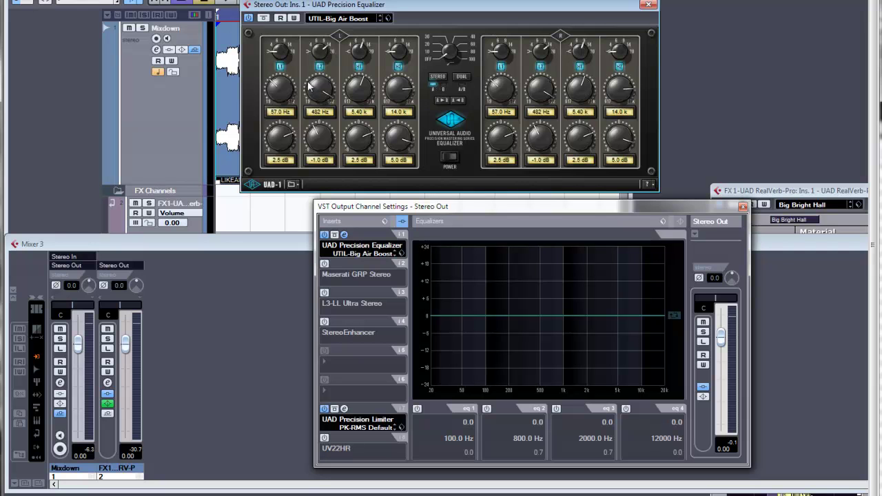
pyautogui.click(648, 5)
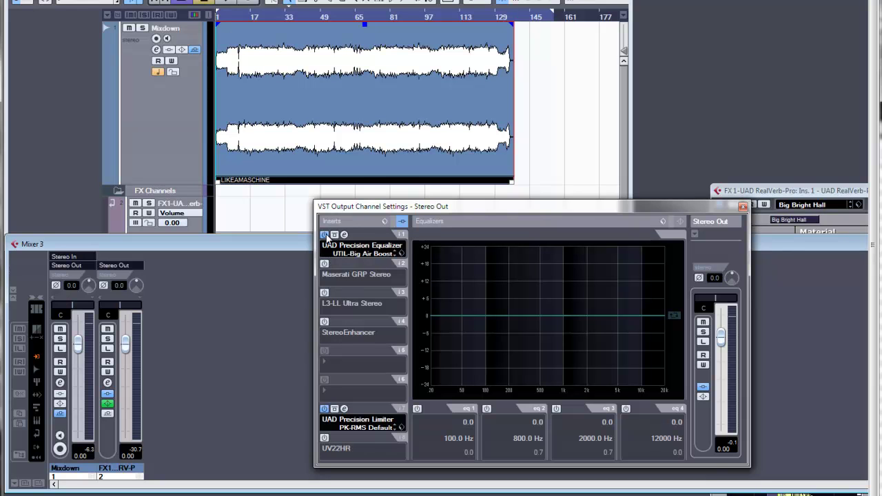
# Activate the Maserati GRP Stereo in insert 2 and uncover its editor to inspect the Master settings
pyautogui.click(345, 264)
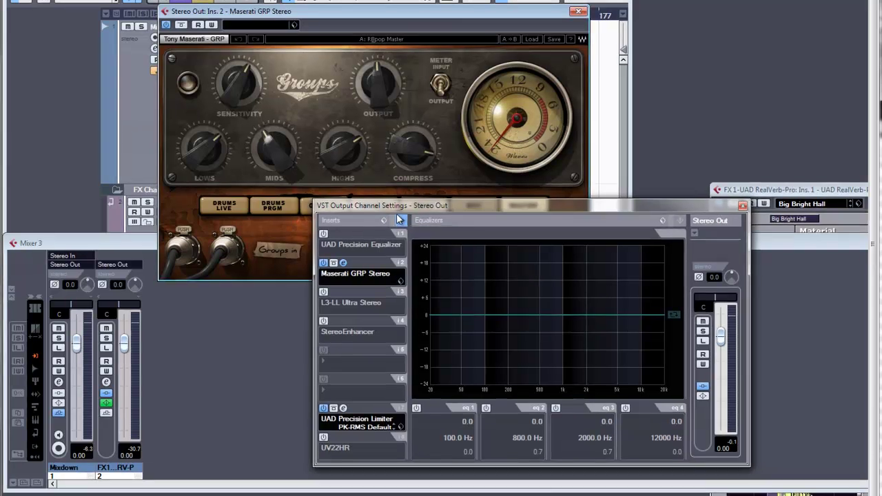
pyautogui.moveTo(388, 208); pyautogui.dragTo(410, 210)
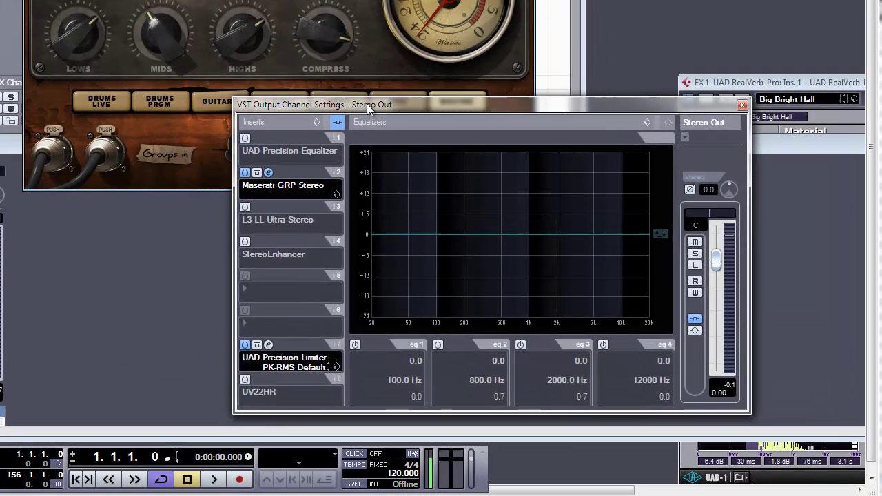
pyautogui.moveTo(367, 103); pyautogui.dragTo(426, 136)
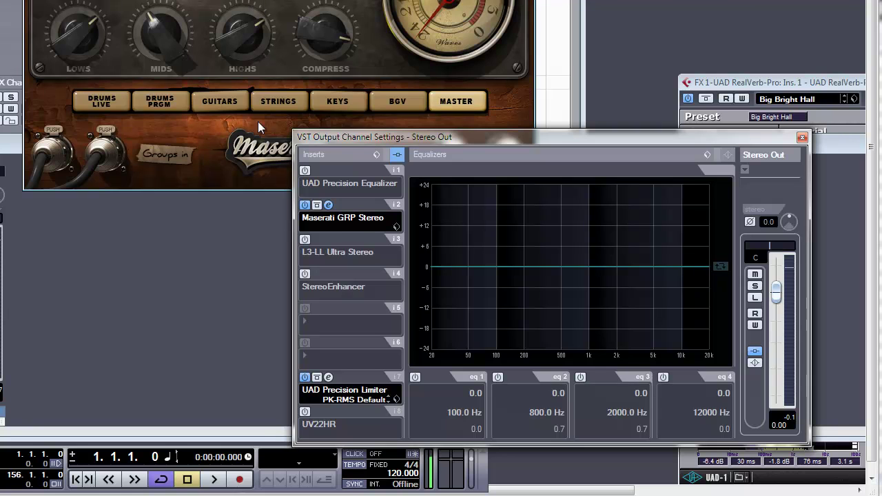
pyautogui.moveTo(314, 141); pyautogui.dragTo(278, 208)
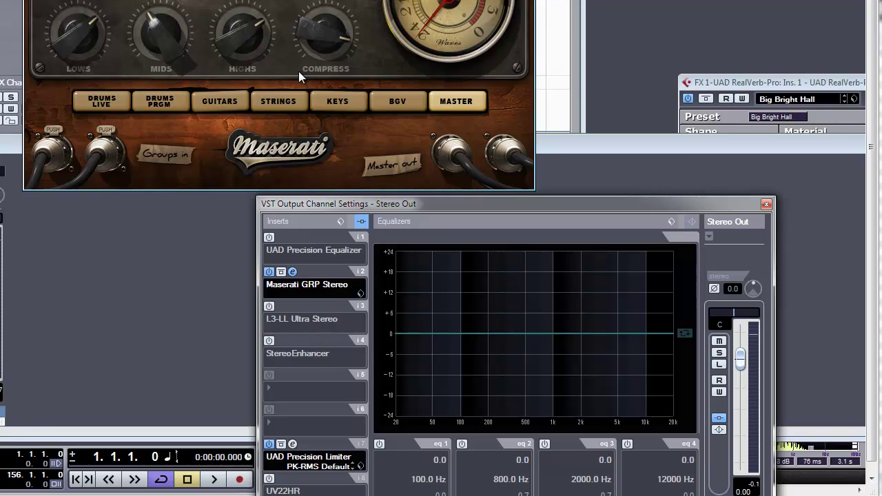
# Activate the L3-LL Ultra Stereo and StereoEnhancer inserts, inspect their settings, and close both editors
pyautogui.click(268, 317)
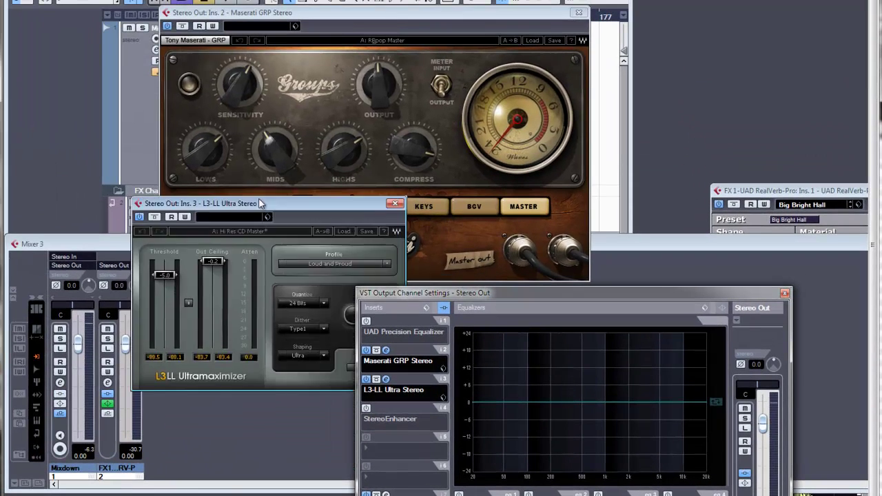
pyautogui.moveTo(260, 203); pyautogui.dragTo(161, 87)
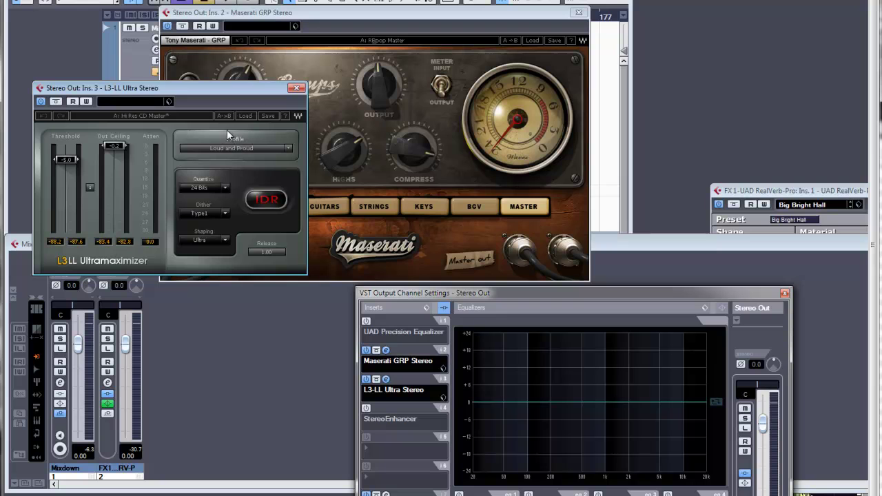
pyautogui.click(295, 90)
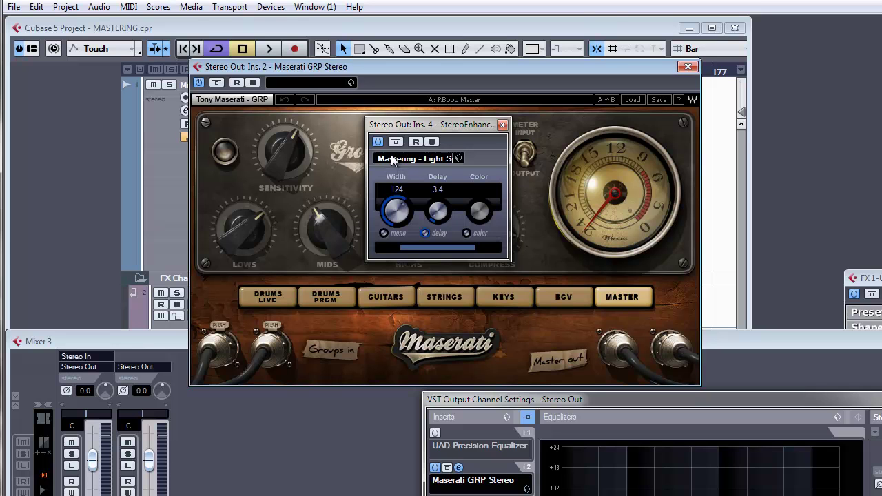
pyautogui.click(502, 125)
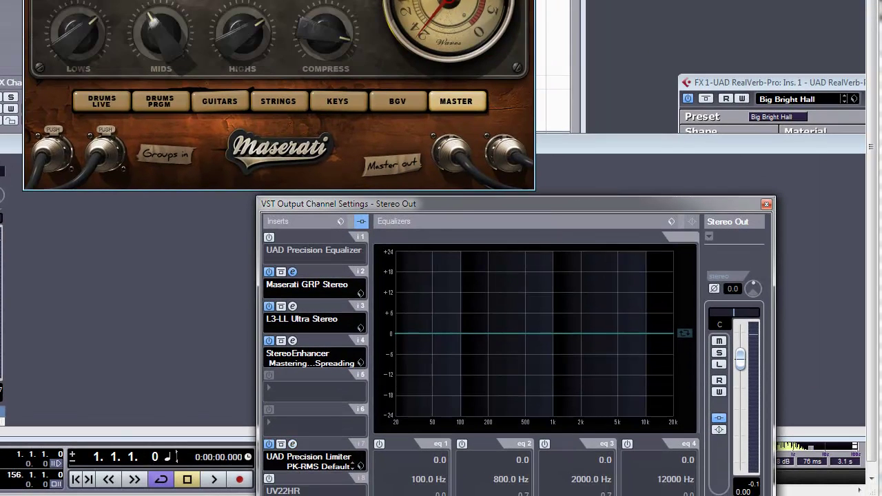
# Switch off the Maserati GRP Stereo, L3-LL Ultra Stereo and StereoEnhancer inserts on Stereo Out
pyautogui.click(269, 271)
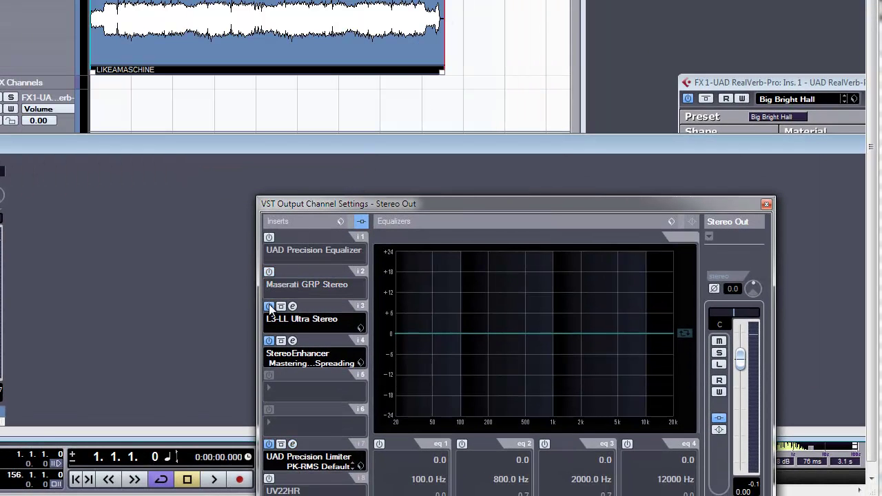
pyautogui.click(269, 307)
pyautogui.click(269, 341)
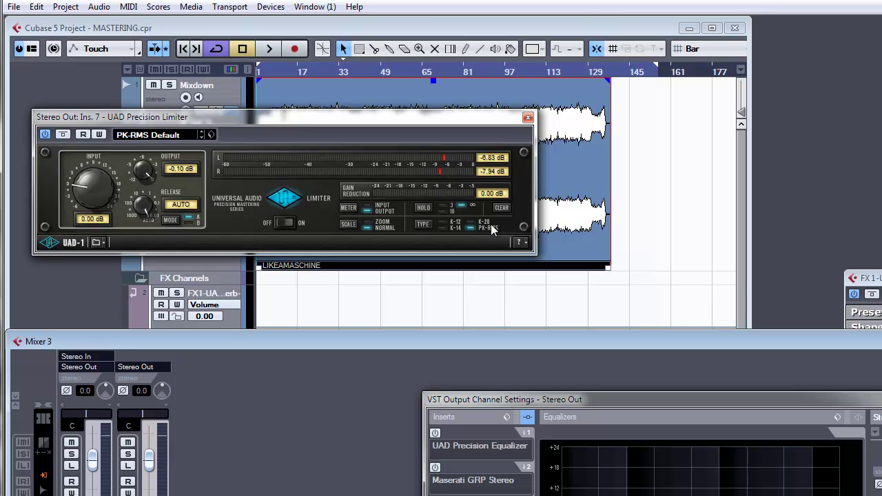
# Clear the UAD Precision Limiter's meter readings, close its editor and start playback of the mixdown
pyautogui.click(502, 208)
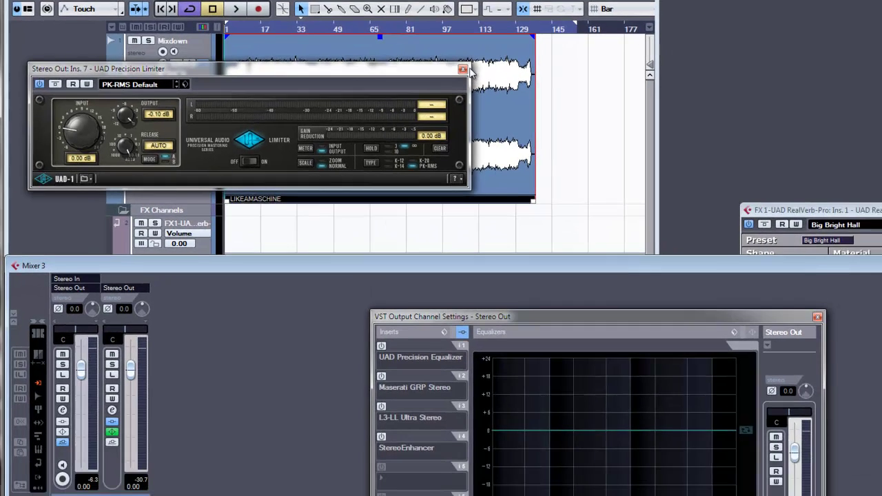
pyautogui.click(521, 112)
pyautogui.press('space')
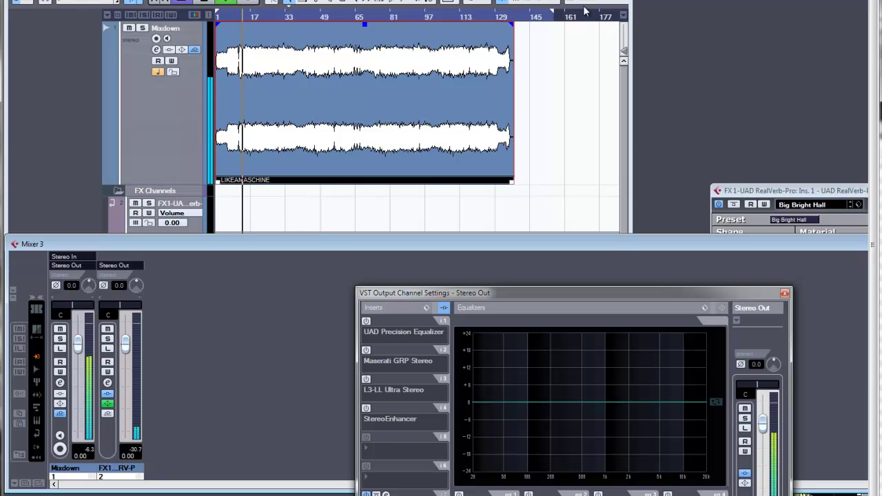
# Reopen the channel settings from the FX1 reverb channel in the mixer and switch them to Stereo Out
pyautogui.moveTo(427, 293); pyautogui.dragTo(368, 211)
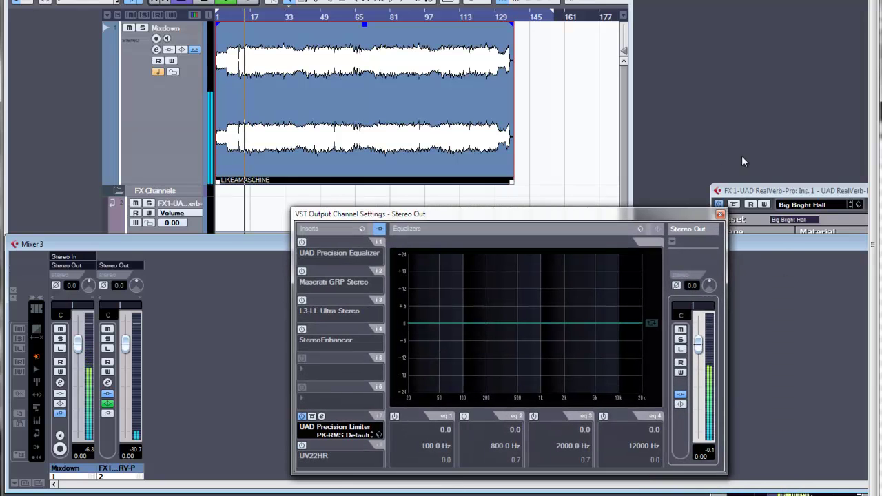
pyautogui.click(60, 384)
pyautogui.click(60, 383)
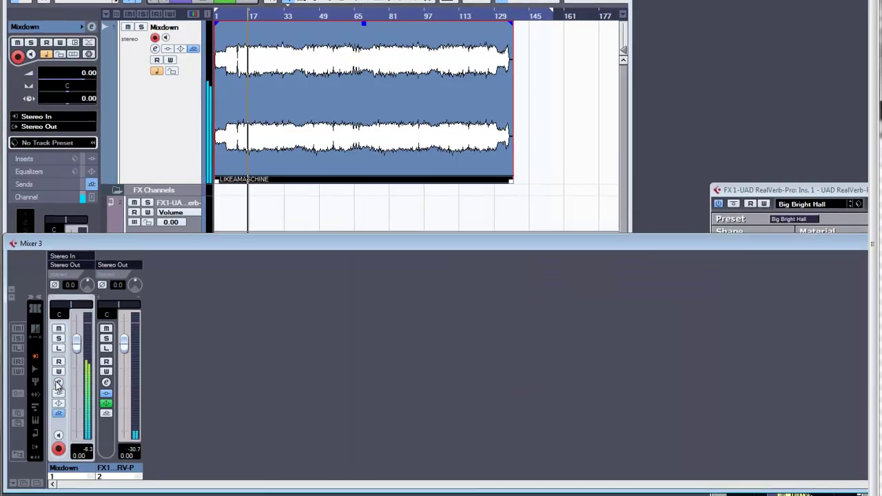
pyautogui.click(106, 383)
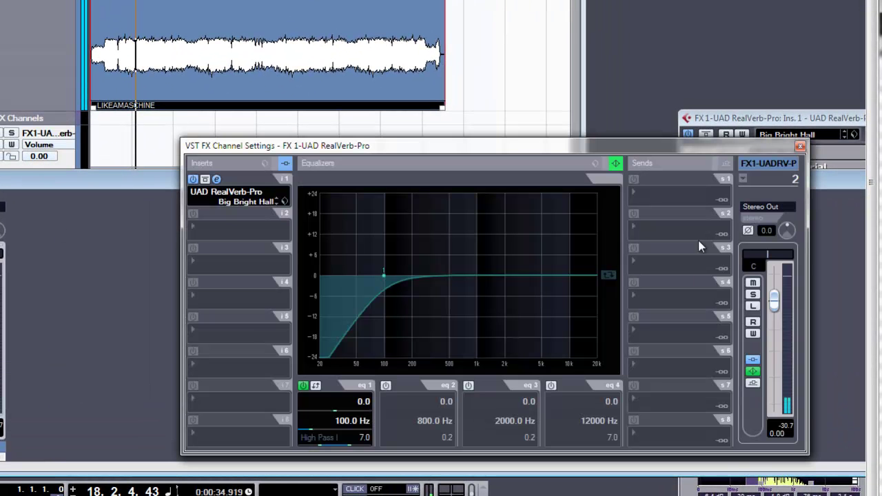
pyautogui.click(744, 178)
pyautogui.click(766, 273)
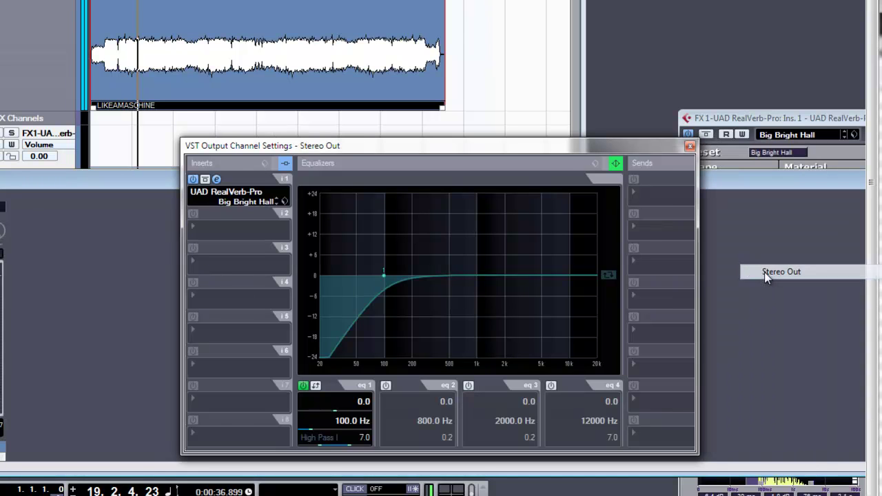
# Load MultiScope into insert 8 of Stereo Out and place its editor clear of the channel settings
pyautogui.click(211, 440)
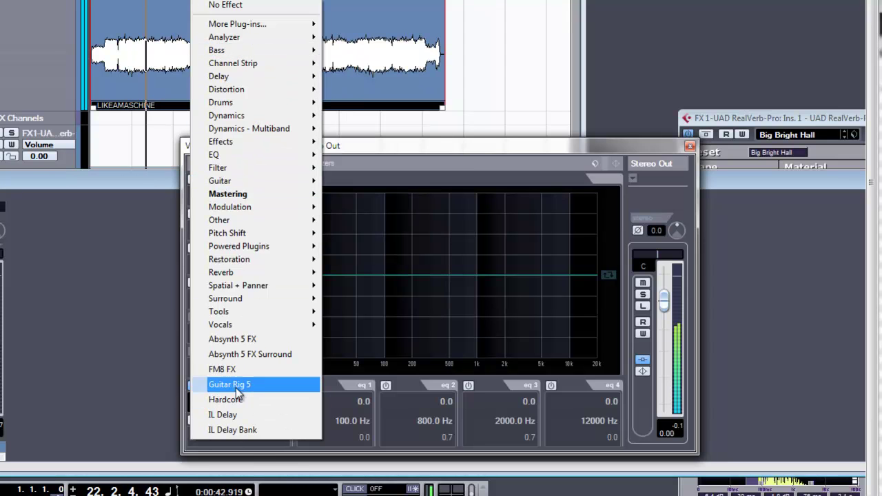
pyautogui.moveTo(226, 314)
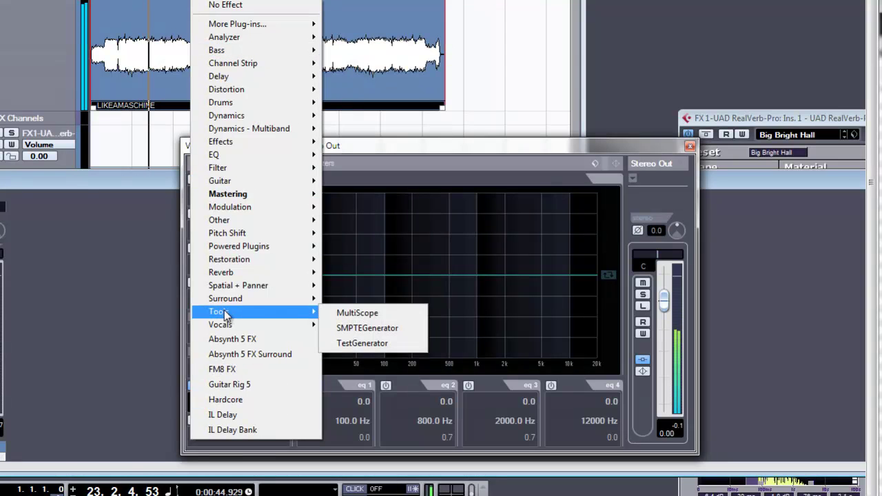
pyautogui.click(345, 314)
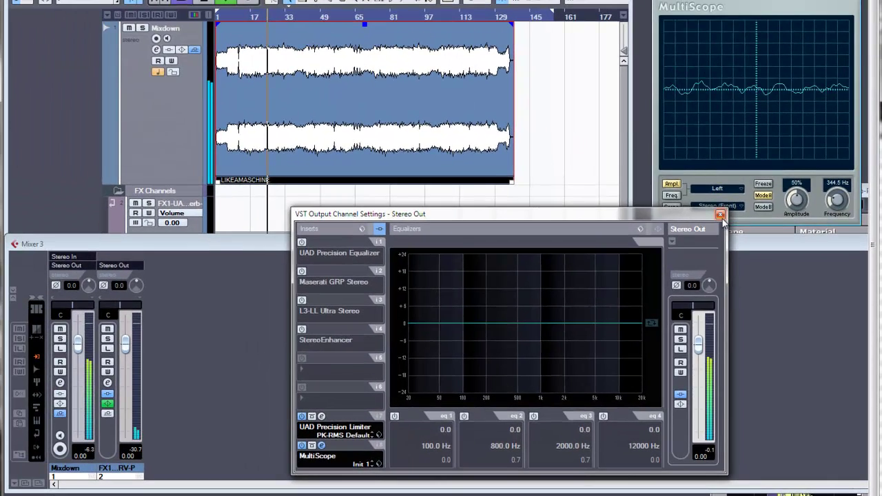
pyautogui.click(720, 215)
pyautogui.moveTo(702, 2)
pyautogui.mouseDown()
pyautogui.moveTo(294, 86)
pyautogui.moveTo(351, 119)
pyautogui.mouseUp()
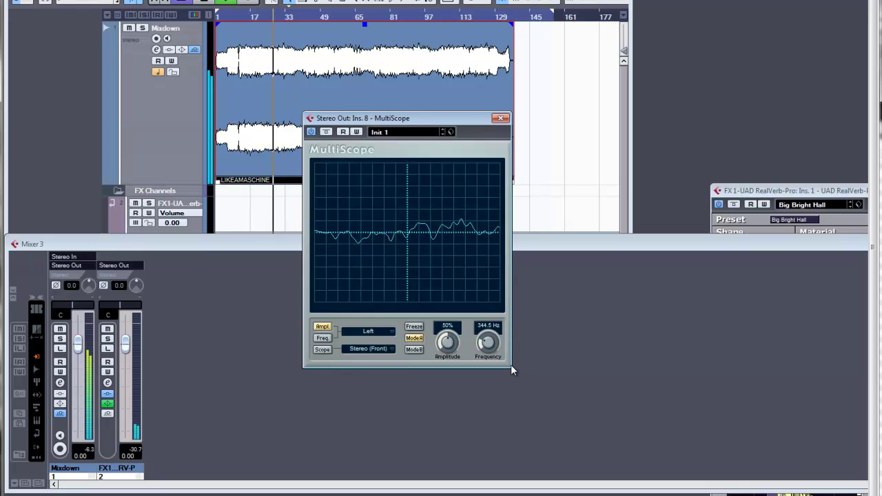
# Set MultiScope's frequency display to 31 bands and compare it with the scope and amplitude displays during playback
pyautogui.click(322, 337)
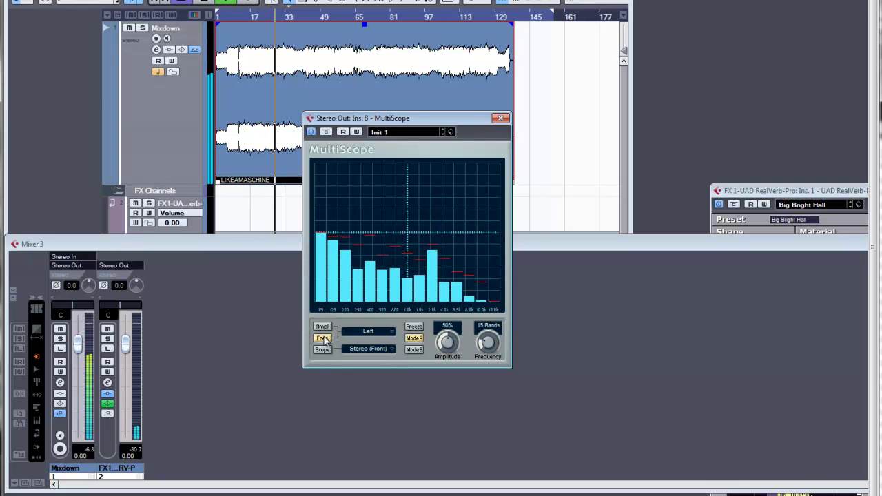
pyautogui.click(486, 345)
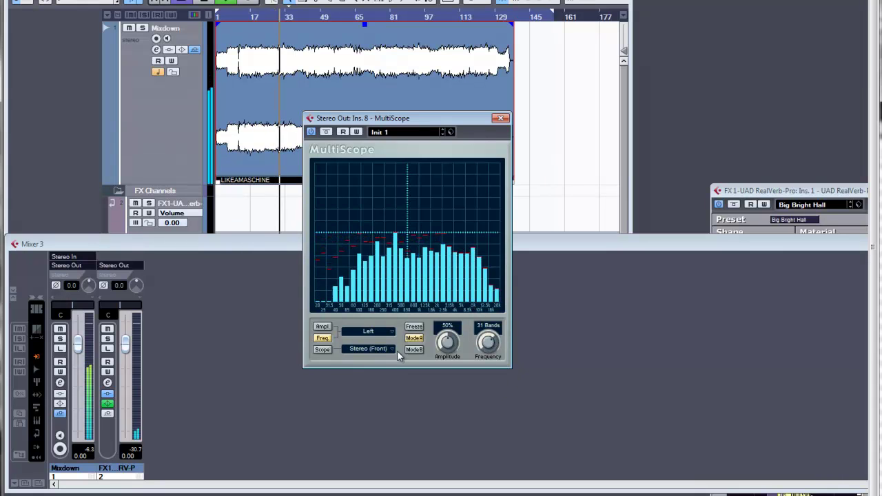
pyautogui.click(323, 350)
pyautogui.click(322, 338)
pyautogui.click(322, 327)
pyautogui.click(322, 338)
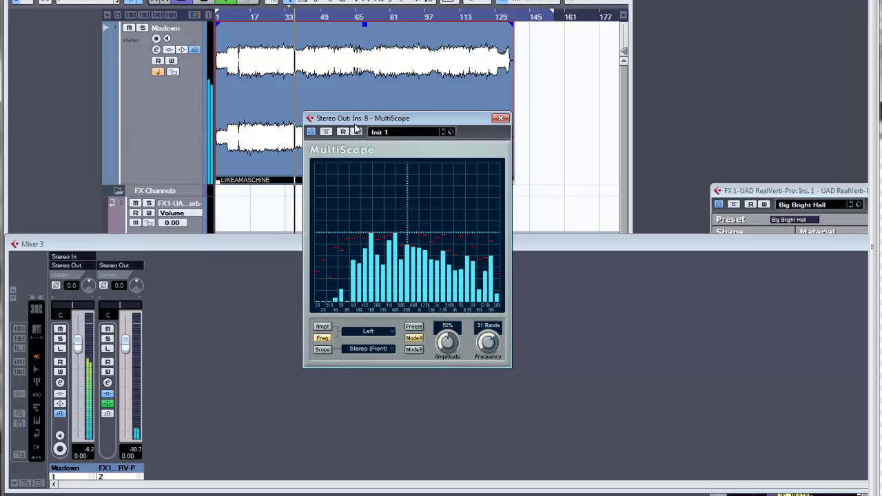
# Try MultiScope's frequency display at 8 bands and set it to the continuous Spectrum view
pyautogui.moveTo(472, 352); pyautogui.dragTo(482, 406)
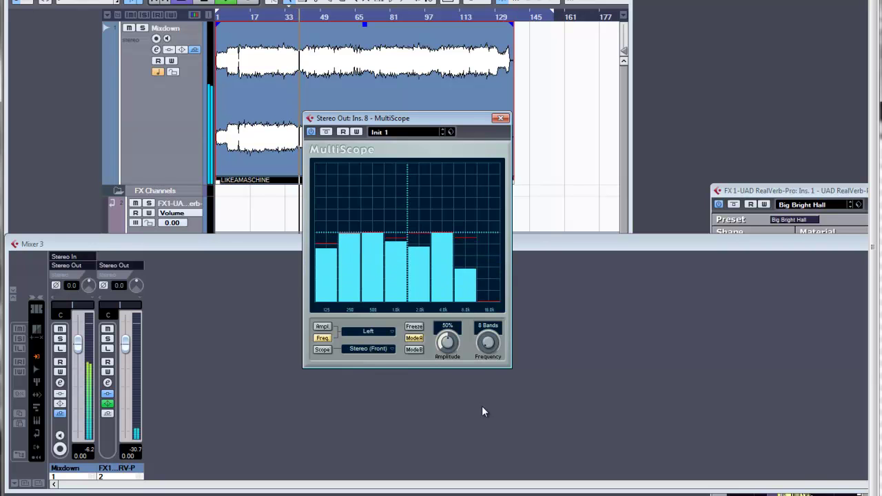
pyautogui.moveTo(487, 343); pyautogui.dragTo(482, 260)
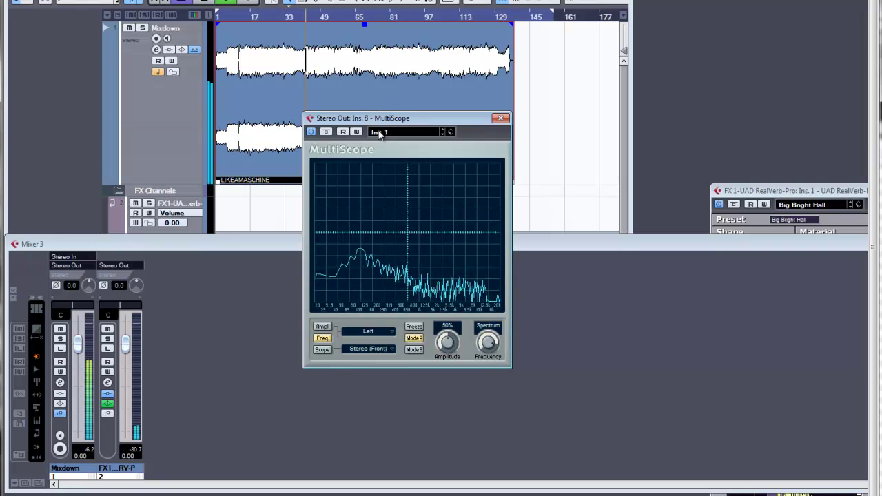
# Check MultiScope's scope display, and set its amplitude display to show the Stereo channels
pyautogui.click(322, 349)
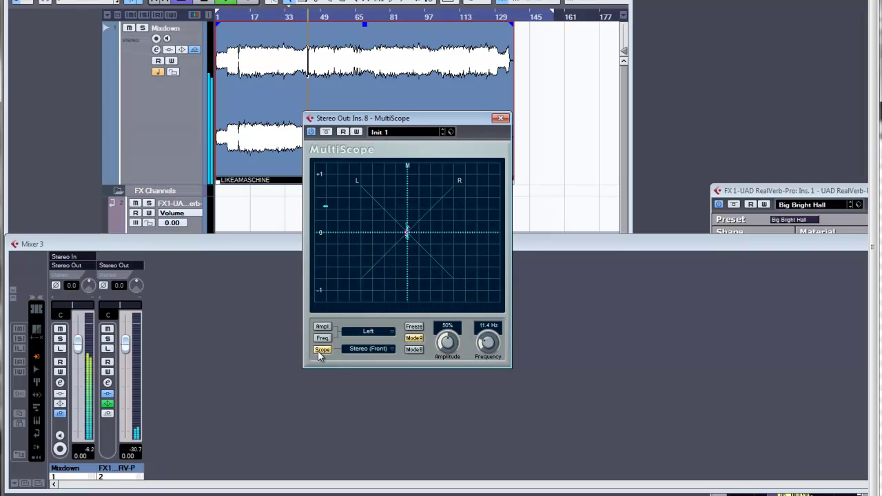
pyautogui.click(322, 327)
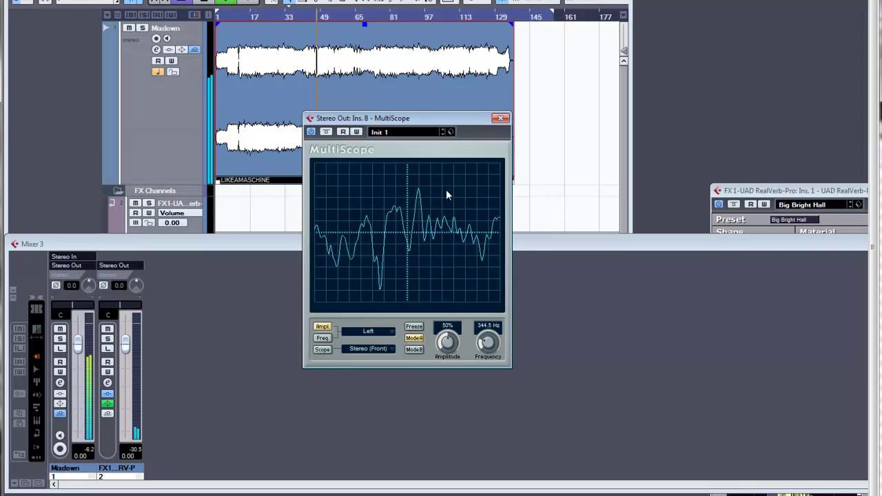
pyautogui.click(396, 348)
pyautogui.click(376, 361)
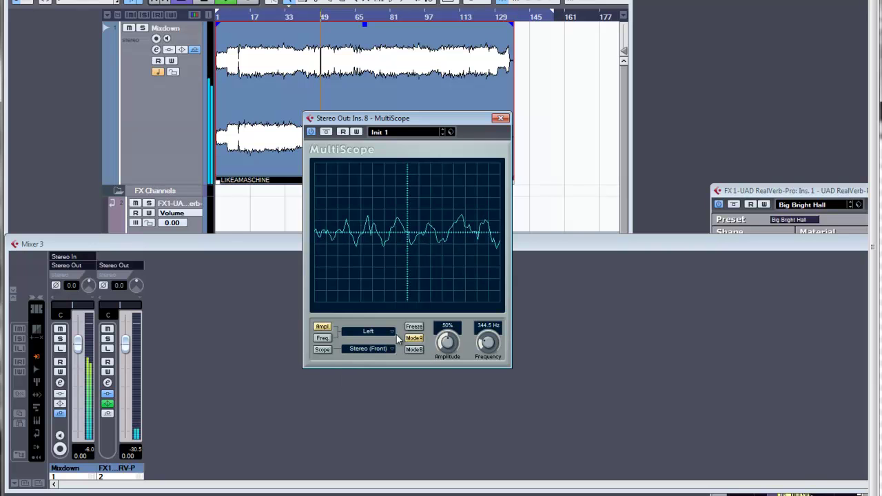
pyautogui.click(395, 331)
pyautogui.click(379, 373)
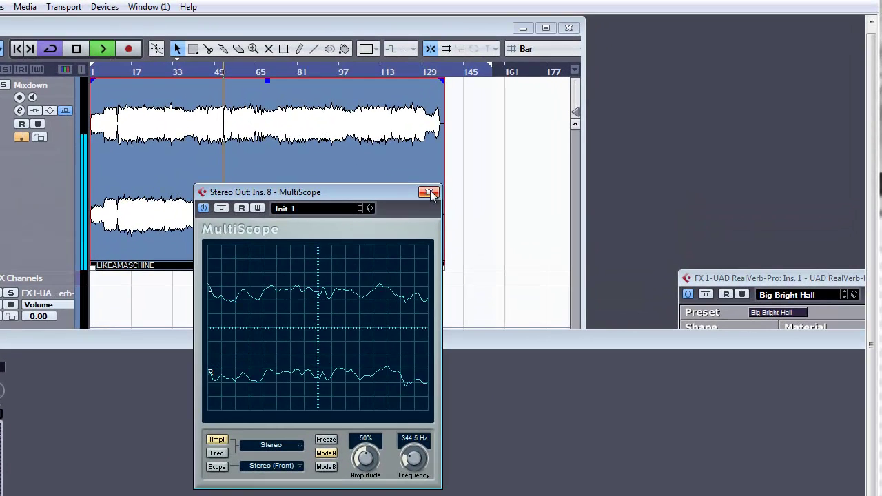
# Close MultiScope and restart playback with the left locator set at bar 11 and the right locator at bar 51
pyautogui.click(439, 182)
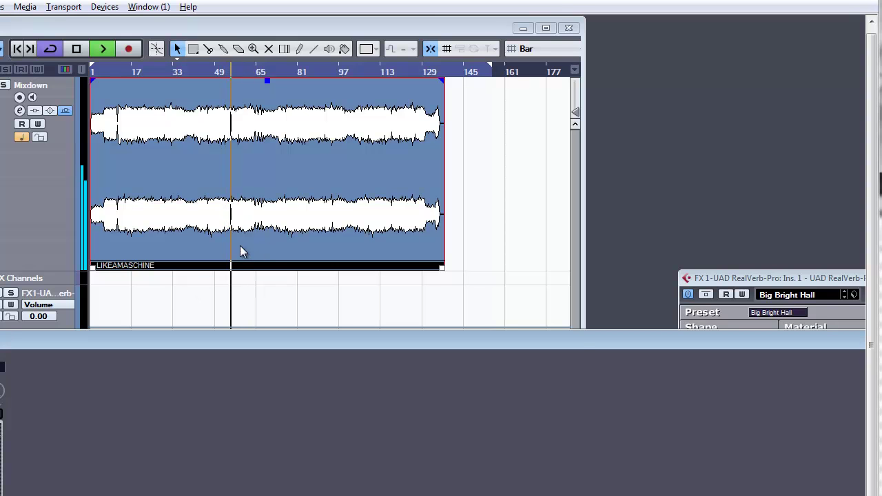
pyautogui.press('space')
pyautogui.click(117, 72)
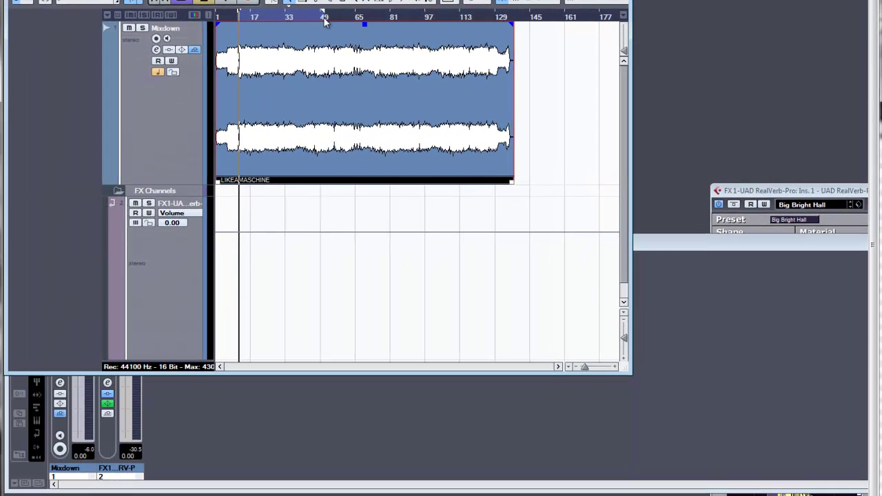
pyautogui.click(288, 18)
pyautogui.press('space')
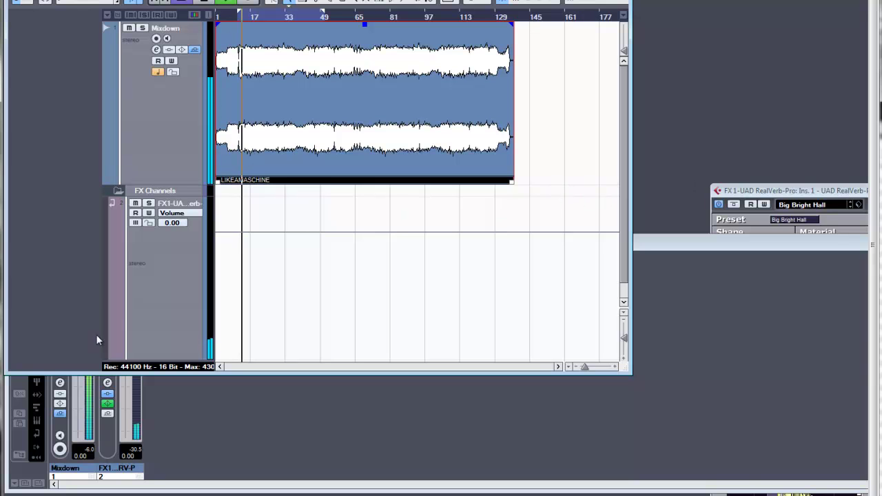
# Review the Mixdown channel's send and the FX 1-UAD RealVerb-Pro channel's settings, and place the RealVerb Pro editor beside the waveform
pyautogui.click(160, 458)
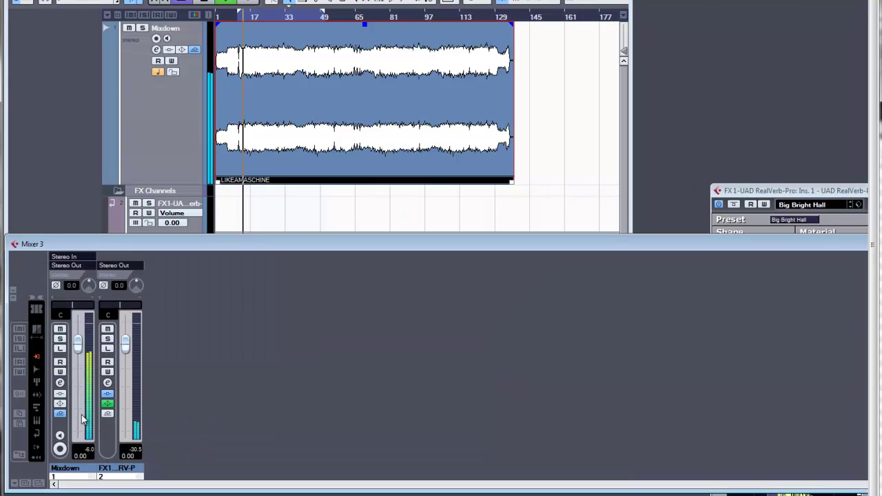
pyautogui.click(59, 383)
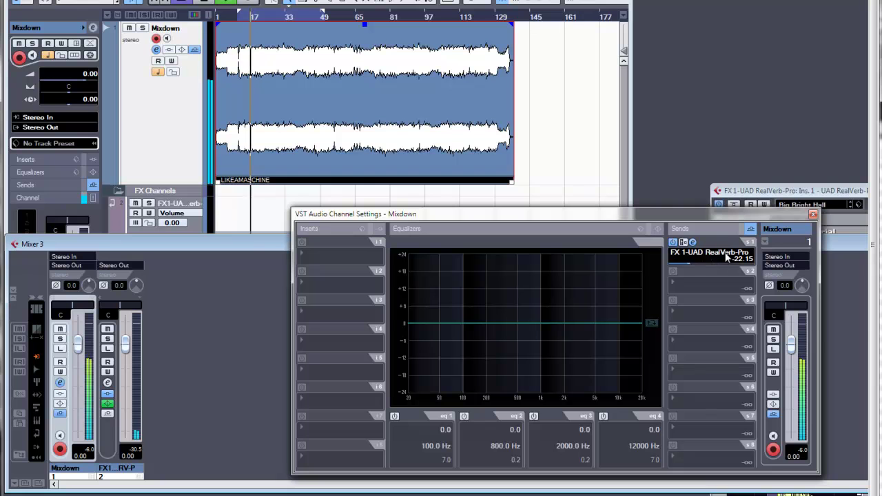
pyautogui.click(765, 242)
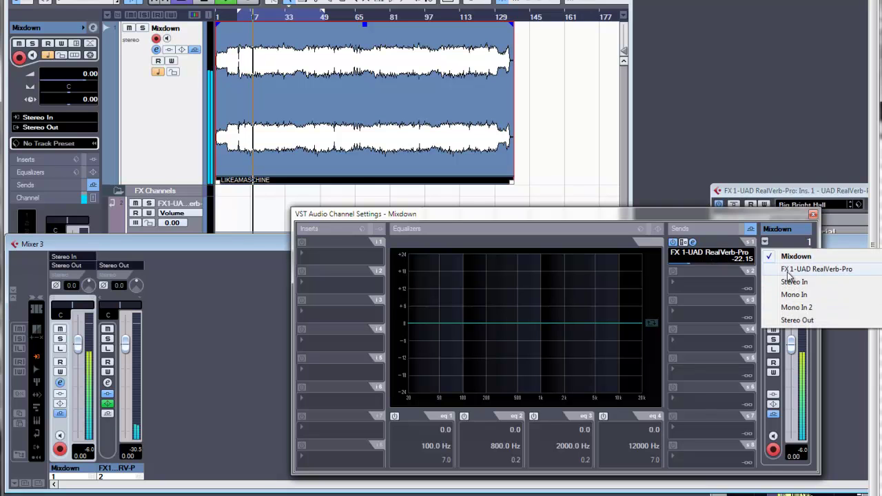
pyautogui.click(794, 268)
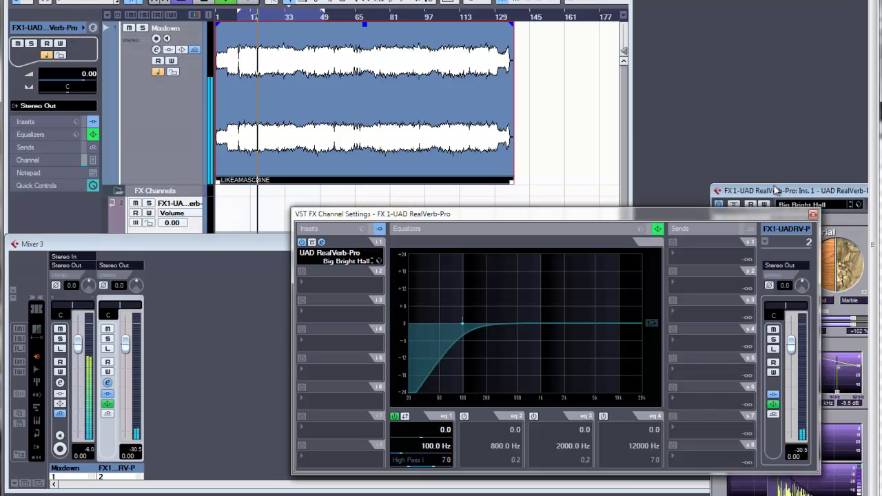
pyautogui.click(814, 215)
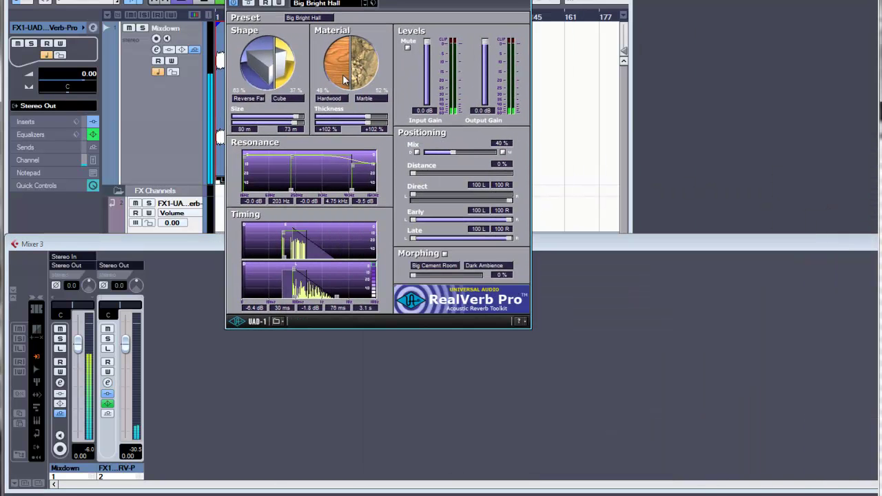
pyautogui.moveTo(293, 2); pyautogui.dragTo(527, 72)
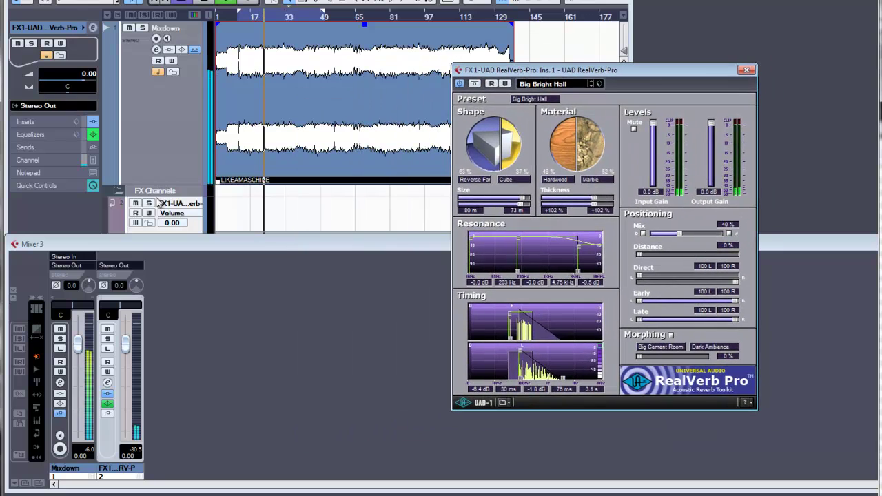
# Enable the UAD Precision Equalizer in insert 1 of Stereo Out and arrange its editor clear of the channel settings
pyautogui.click(107, 383)
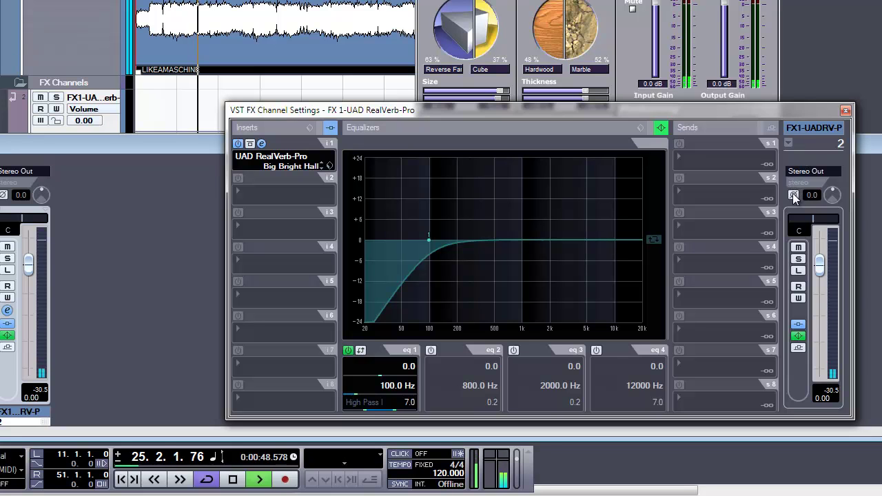
pyautogui.click(788, 143)
pyautogui.click(807, 296)
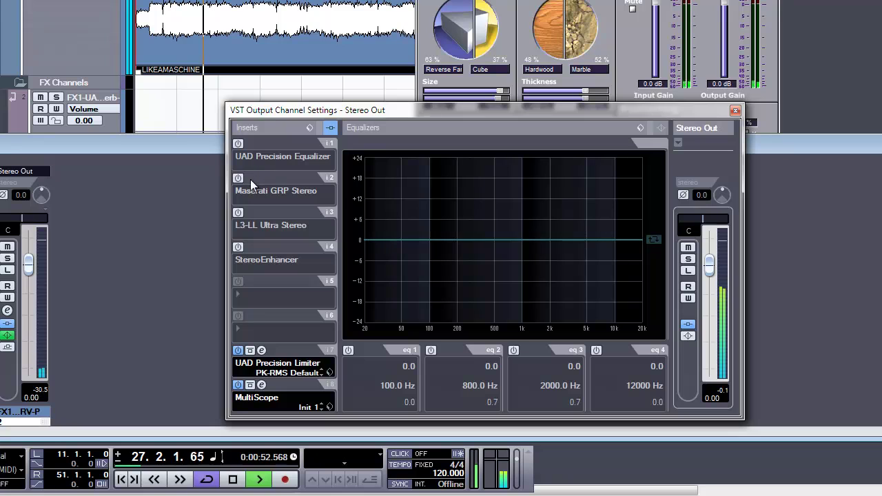
pyautogui.click(262, 143)
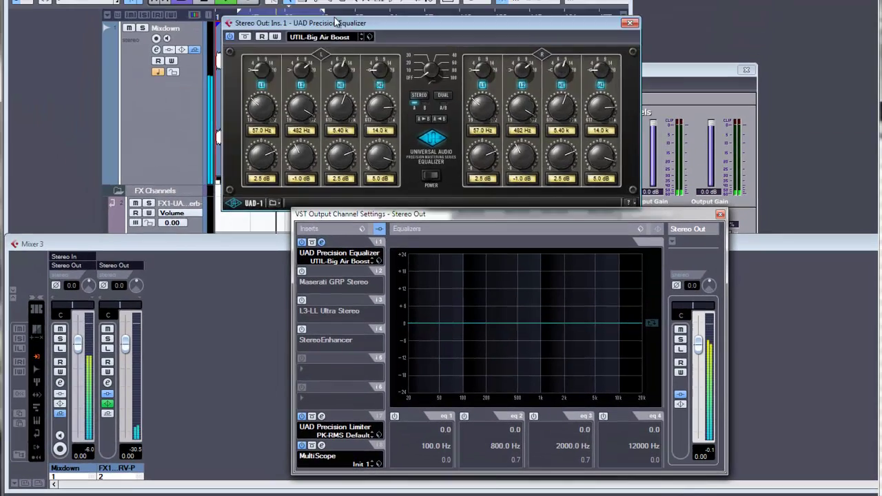
pyautogui.moveTo(322, 9); pyautogui.dragTo(210, 57)
pyautogui.moveTo(418, 213); pyautogui.dragTo(497, 265)
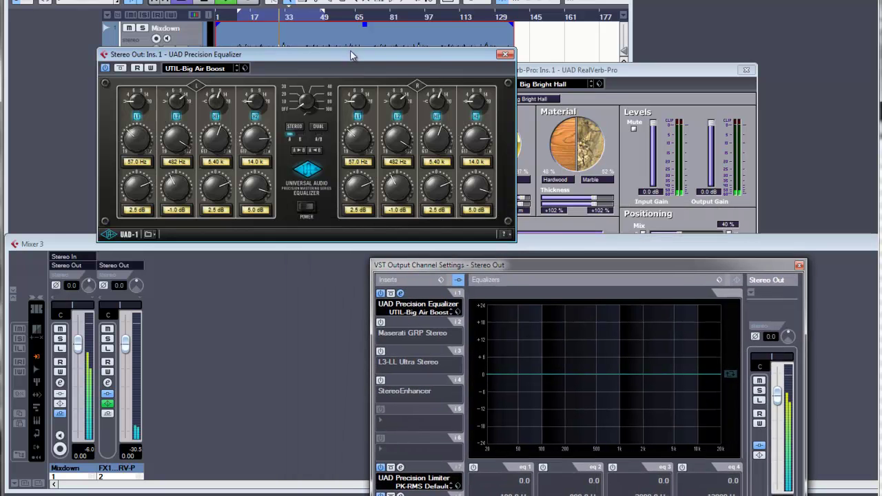
pyautogui.moveTo(349, 54); pyautogui.dragTo(431, 55)
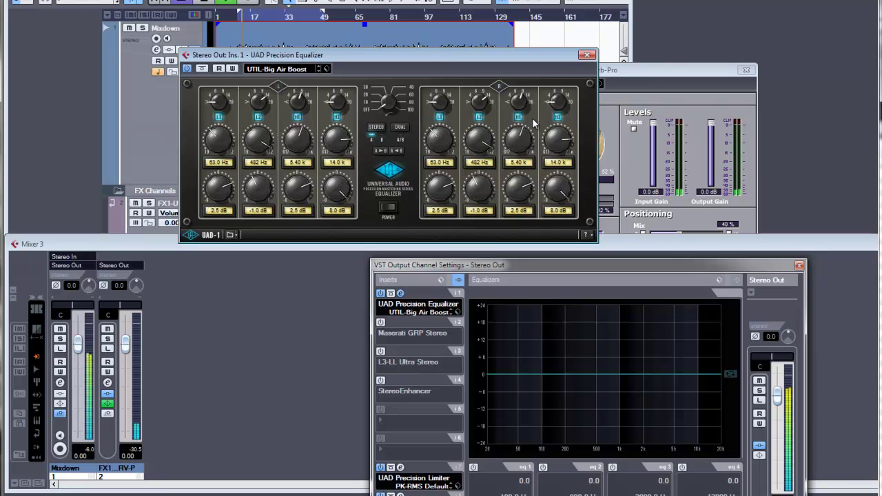
# Set the gain of the Precision Equalizer's 63.0 Hz and 14.0 k bands to 1.0 dB and compare the sound with it bypassed
pyautogui.moveTo(548, 171); pyautogui.dragTo(547, 178)
pyautogui.click(187, 69)
pyautogui.click(187, 69)
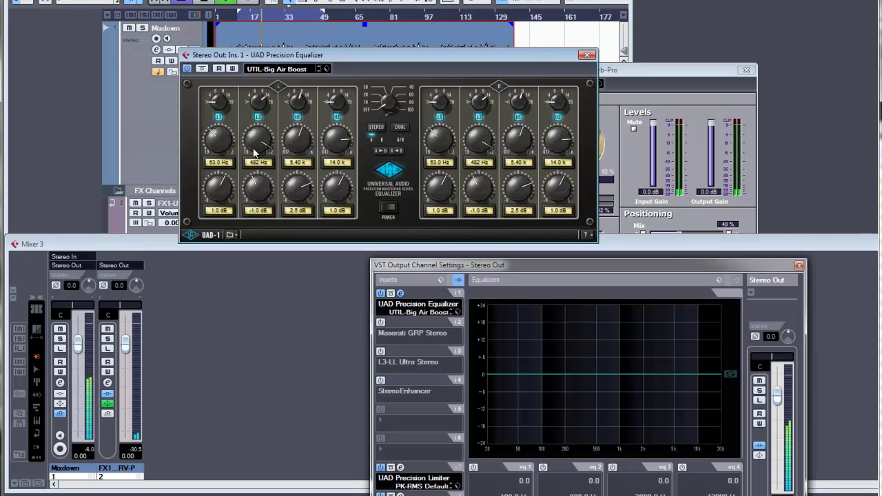
# Enable Maserati GRP Stereo in insert 2 of Stereo Out and load a mastering preset into it
pyautogui.click(380, 322)
pyautogui.click(400, 322)
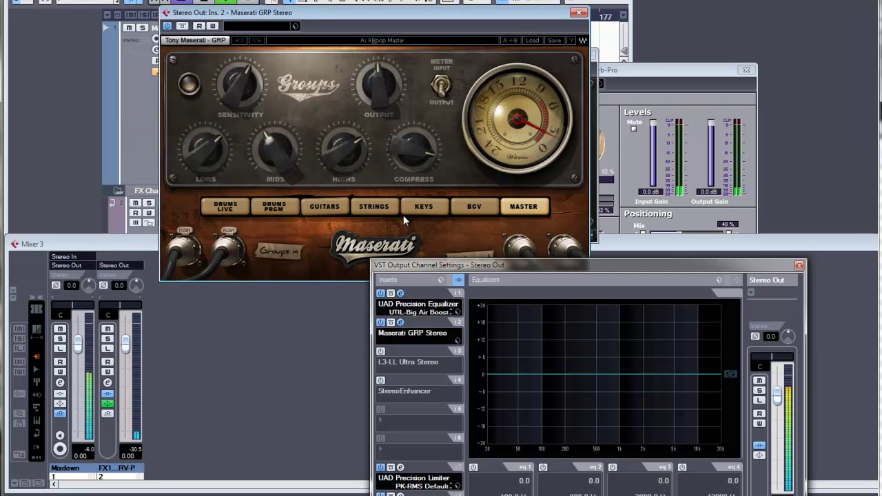
pyautogui.click(532, 40)
pyautogui.click(561, 194)
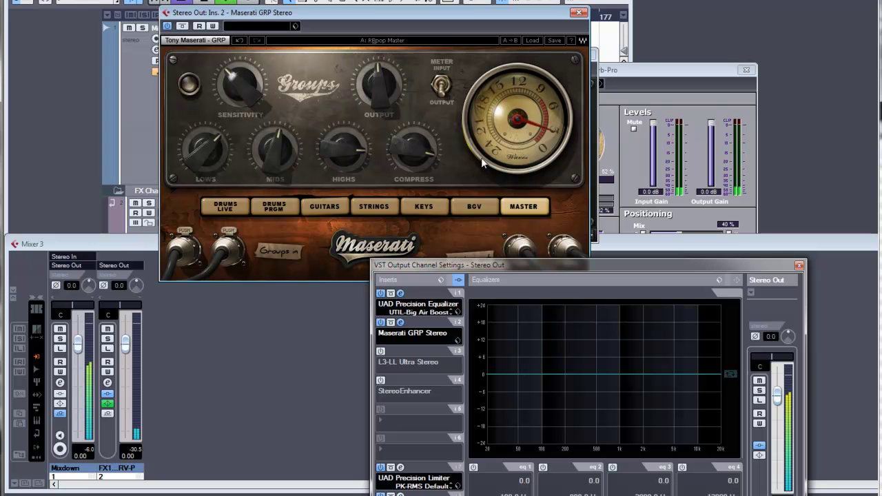
# Compare the mix with Maserati GRP Stereo bypassed and active, and separate its editor from the channel settings
pyautogui.moveTo(275, 12); pyautogui.dragTo(338, 13)
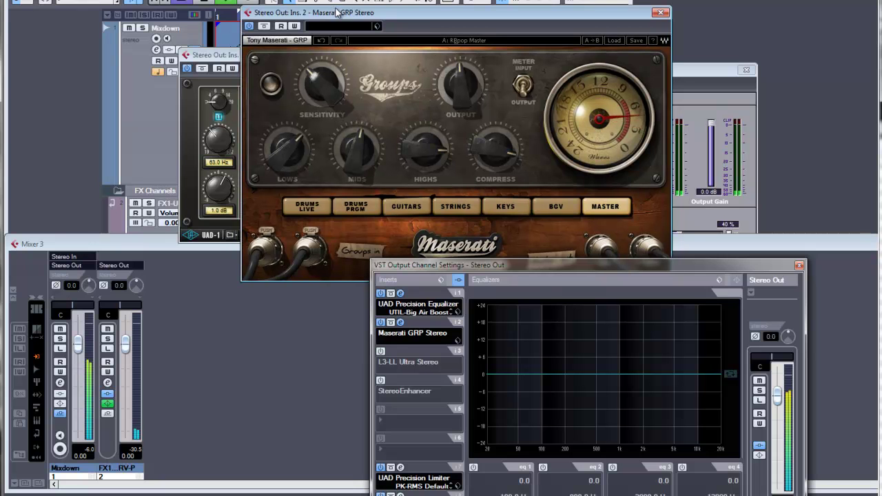
pyautogui.click(249, 27)
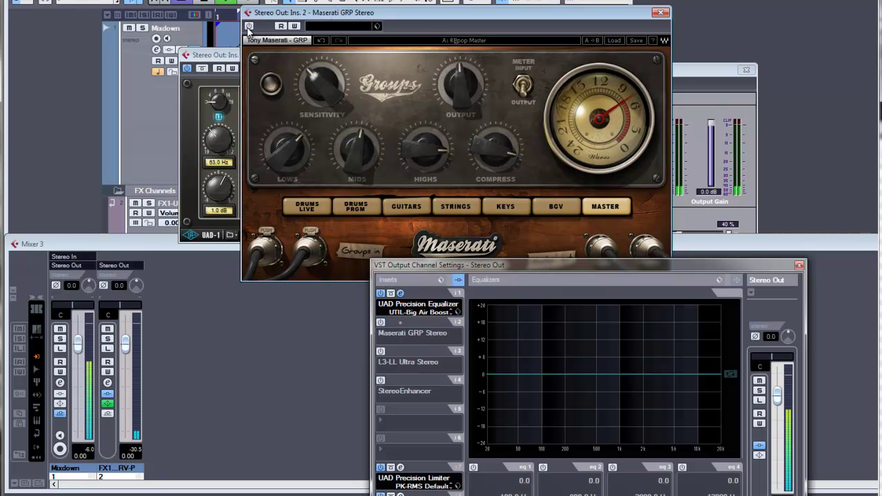
pyautogui.click(249, 26)
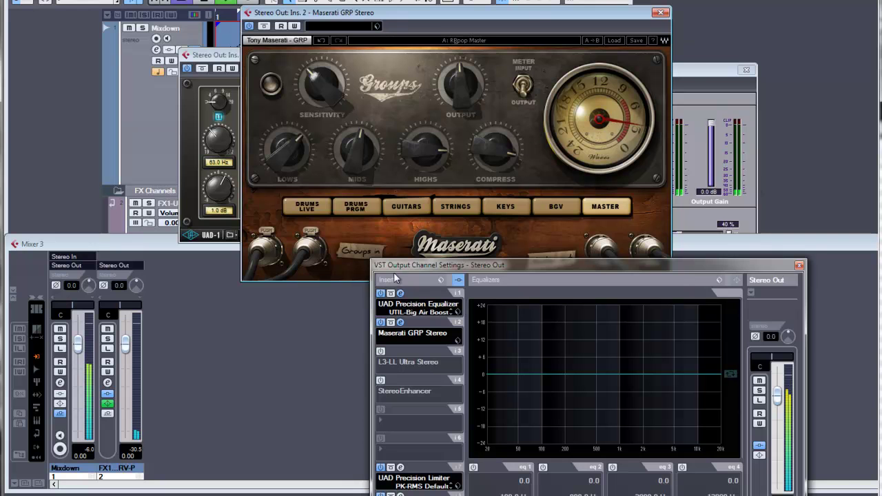
pyautogui.moveTo(442, 264); pyautogui.dragTo(419, 298)
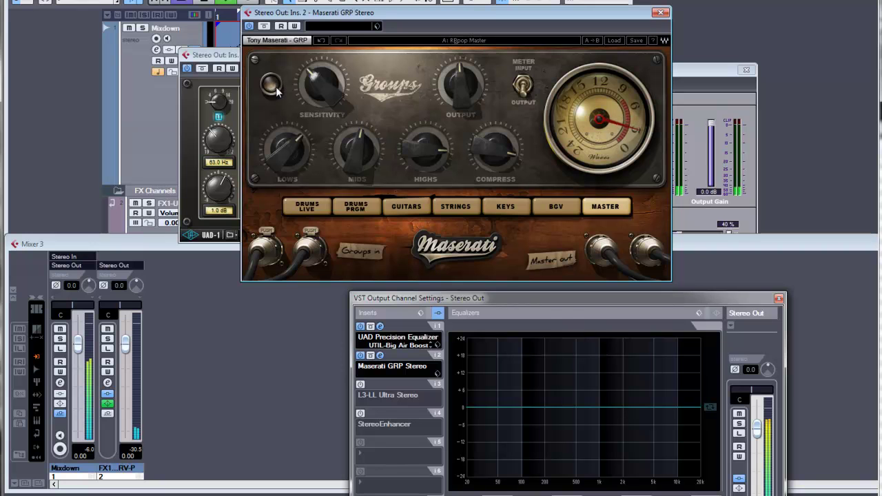
# Raise the Maserati GRP's Sensitivity to the middle of its range and slightly adjust its Highs
pyautogui.moveTo(319, 98); pyautogui.dragTo(297, 38)
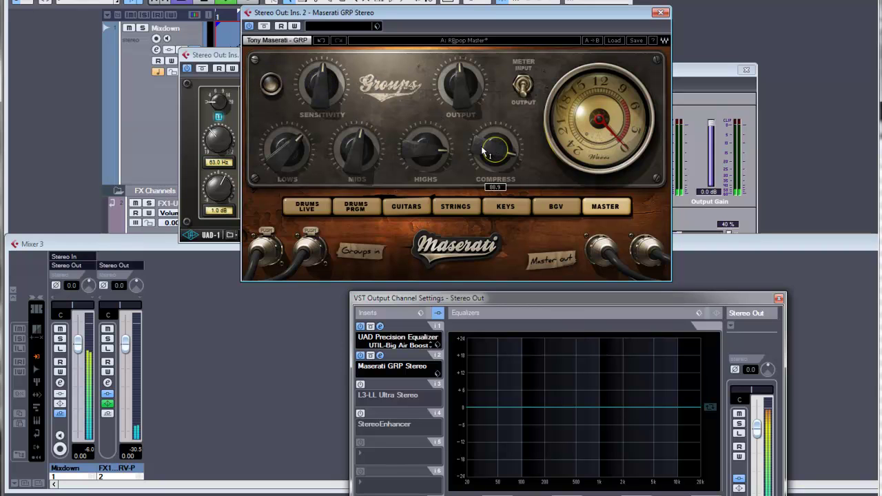
pyautogui.moveTo(423, 152)
pyautogui.moveTo(420, 146); pyautogui.dragTo(419, 155)
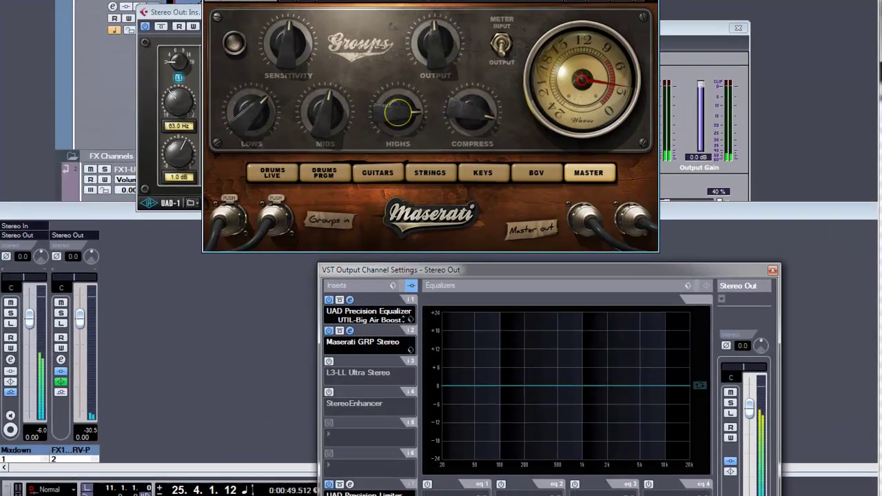
# Replace the Maserati and equalizer editors with the UAD Precision Limiter editor from insert 7, and clear its peak readings
pyautogui.click(661, 13)
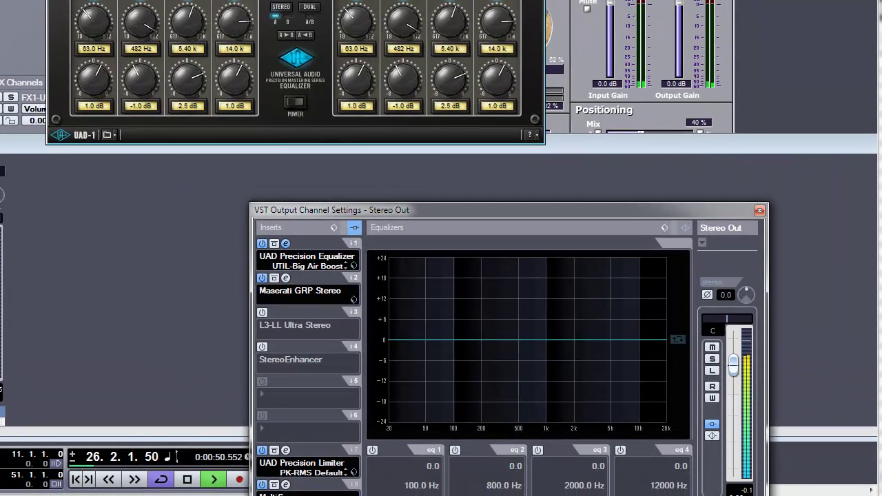
pyautogui.click(285, 244)
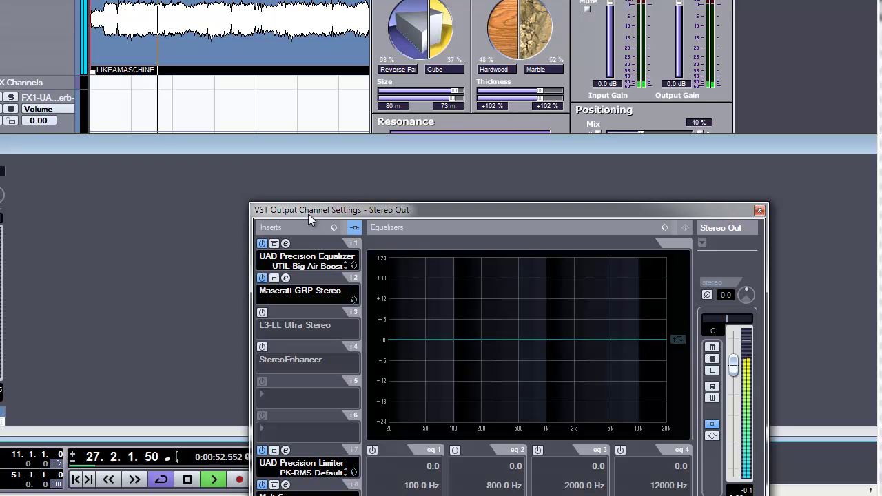
pyautogui.moveTo(313, 210); pyautogui.dragTo(255, 62)
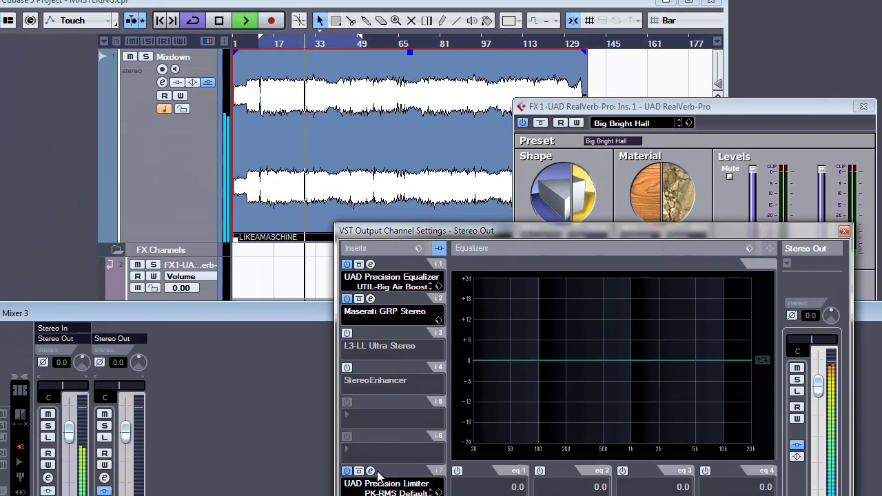
pyautogui.click(227, 303)
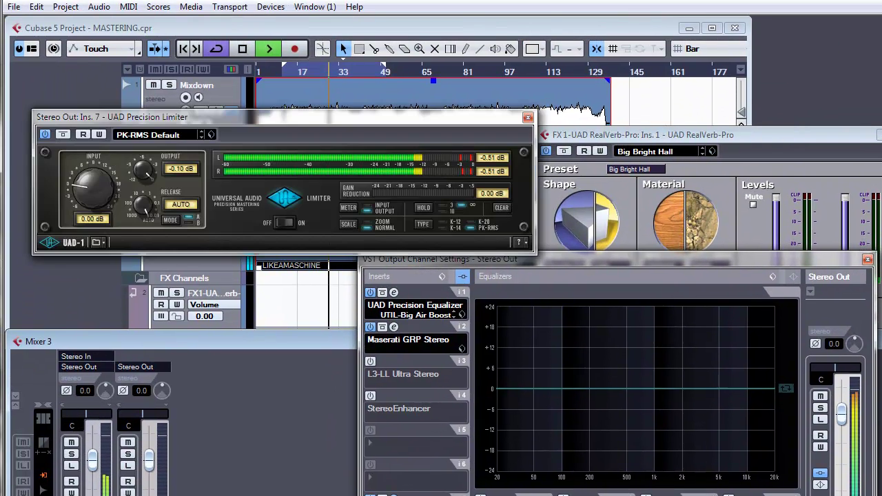
pyautogui.click(501, 207)
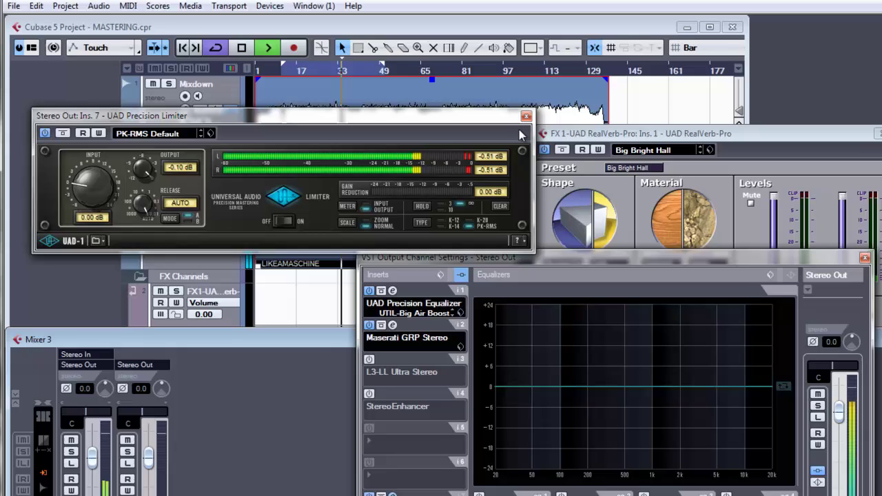
pyautogui.moveTo(519, 123); pyautogui.dragTo(800, 360)
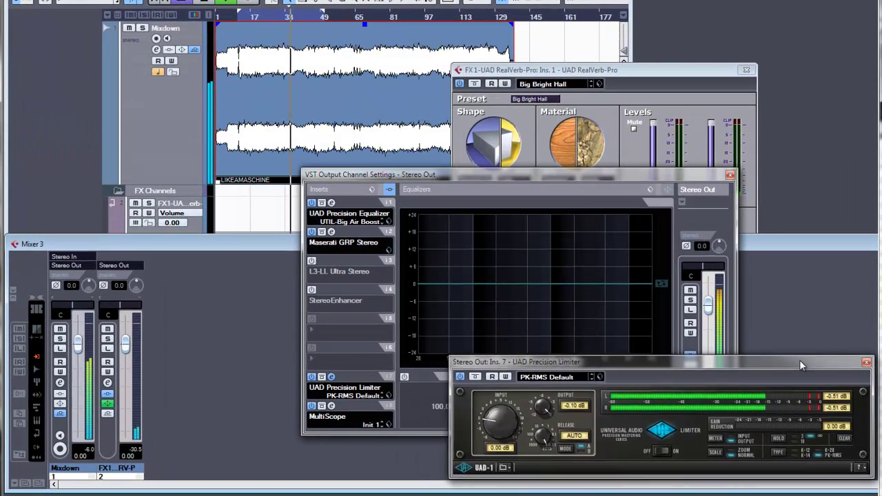
# Enable L3-LL Ultra Stereo in insert 3 of Stereo Out and load its Hi Res CD Master preset
pyautogui.click(324, 268)
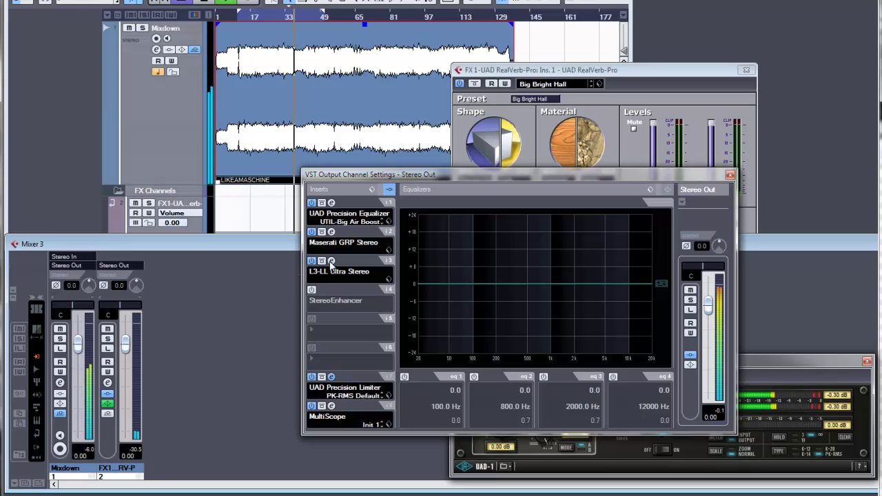
pyautogui.click(332, 262)
pyautogui.click(248, 115)
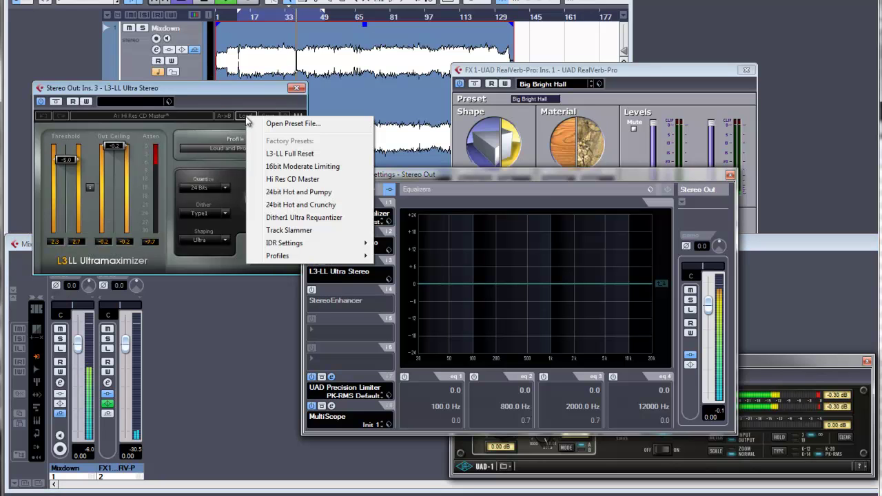
pyautogui.click(312, 204)
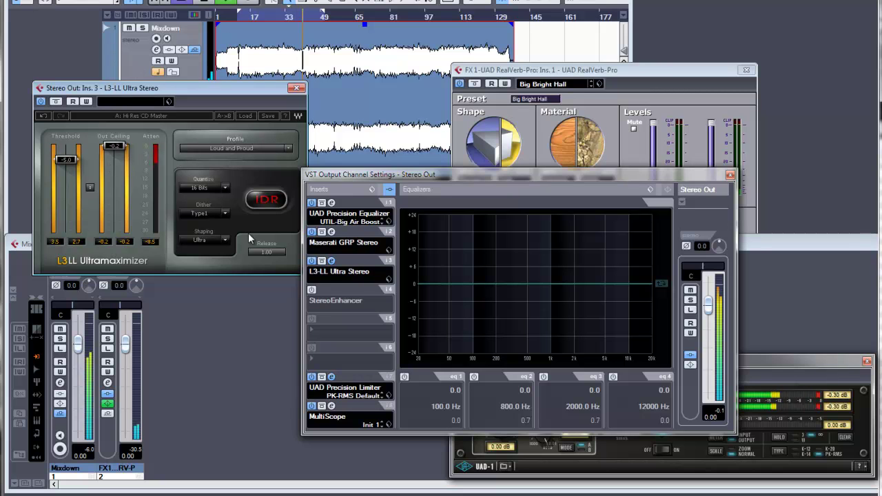
# Set the L3-LL Ultramaximizer's Out Ceiling to 0.0 and Threshold to -1.9, and compare the sound with it bypassed
pyautogui.moveTo(122, 150); pyautogui.dragTo(122, 148)
pyautogui.moveTo(64, 159); pyautogui.dragTo(66, 110)
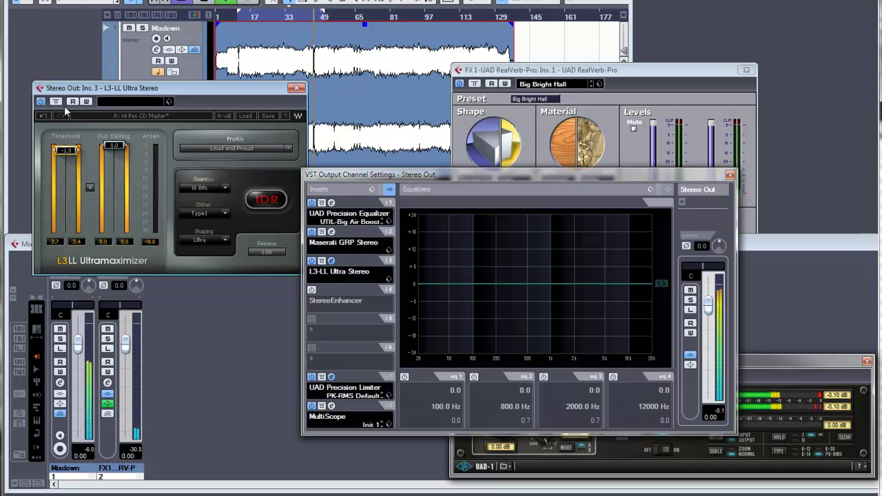
pyautogui.click(40, 102)
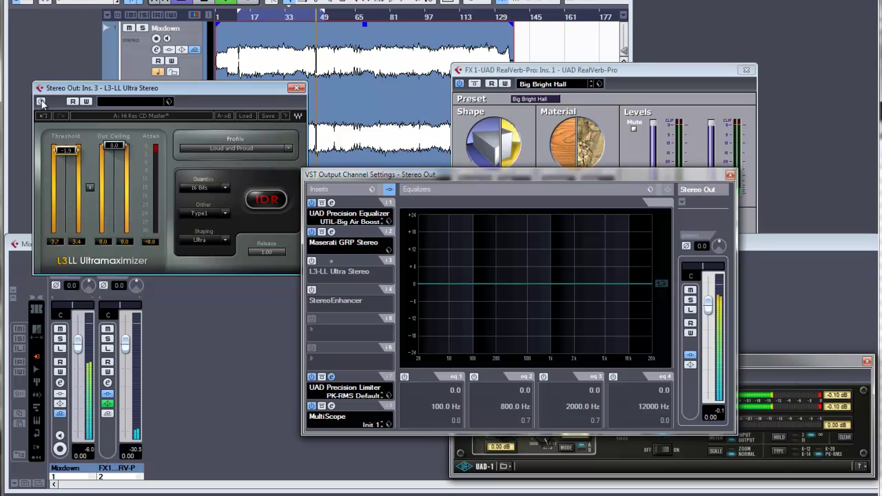
pyautogui.click(40, 101)
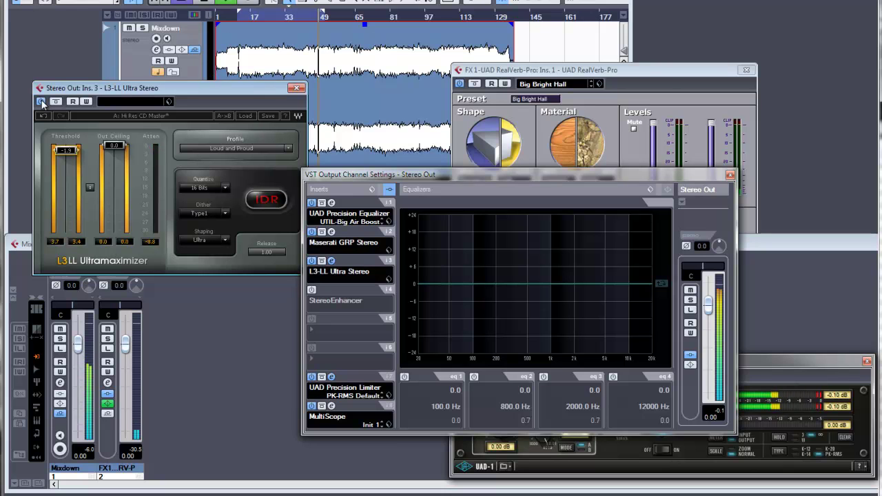
# Slightly lower the Maserati GRP's Sensitivity in insert 2 of Stereo Out and close its editor
pyautogui.click(332, 233)
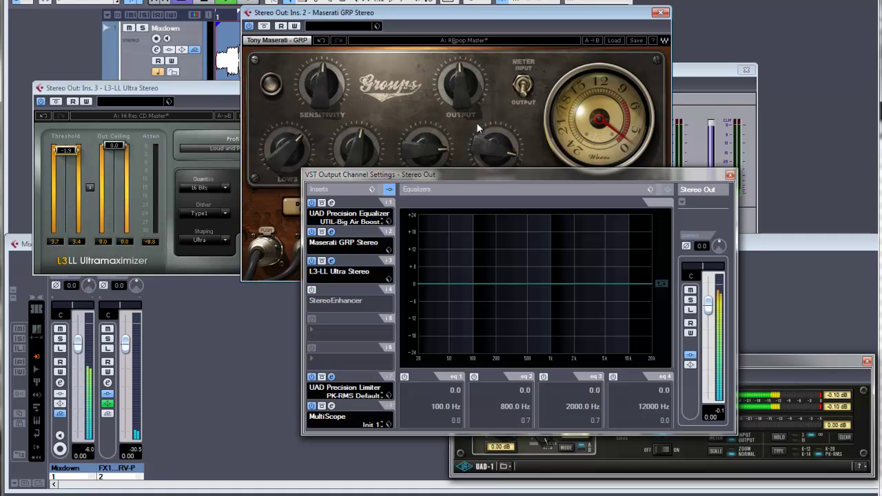
pyautogui.moveTo(324, 95)
pyautogui.moveTo(324, 95); pyautogui.dragTo(325, 120)
pyautogui.click(332, 232)
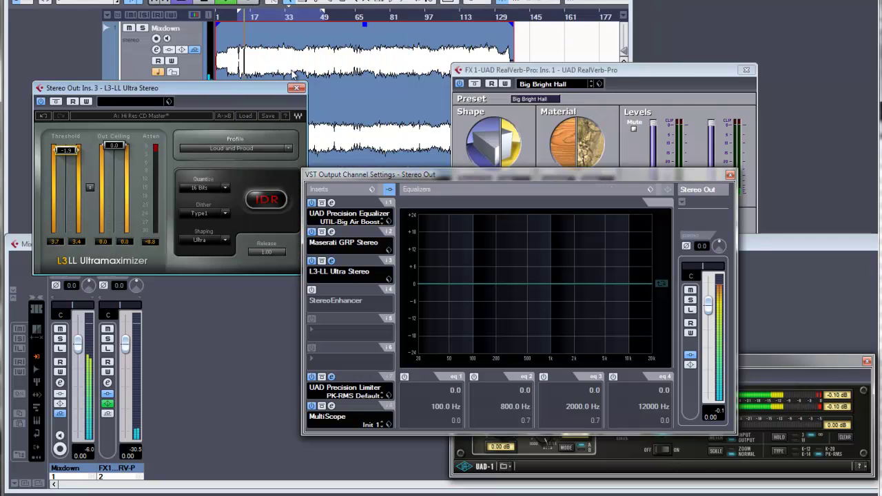
# Lower the L3-LL Ultramaximizer's Threshold to -2.5, compare the sound with it bypassed, and refine the Threshold to -3.1
pyautogui.moveTo(66, 153); pyautogui.dragTo(67, 164)
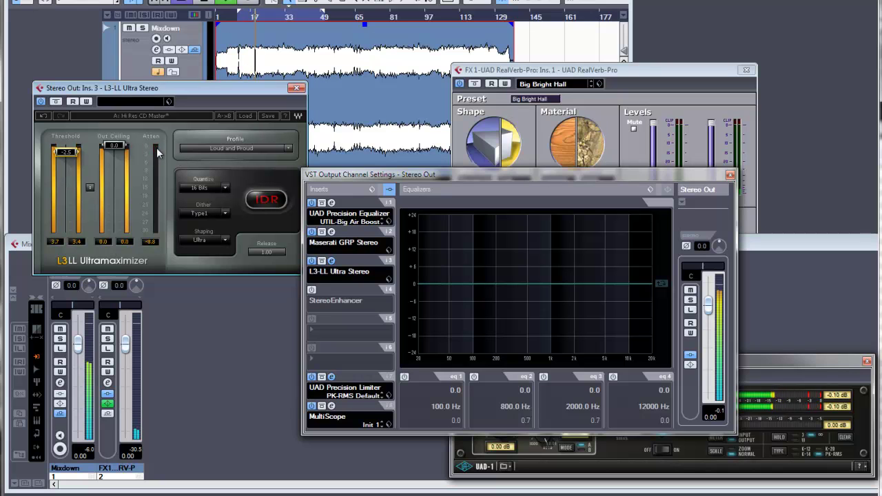
pyautogui.click(40, 102)
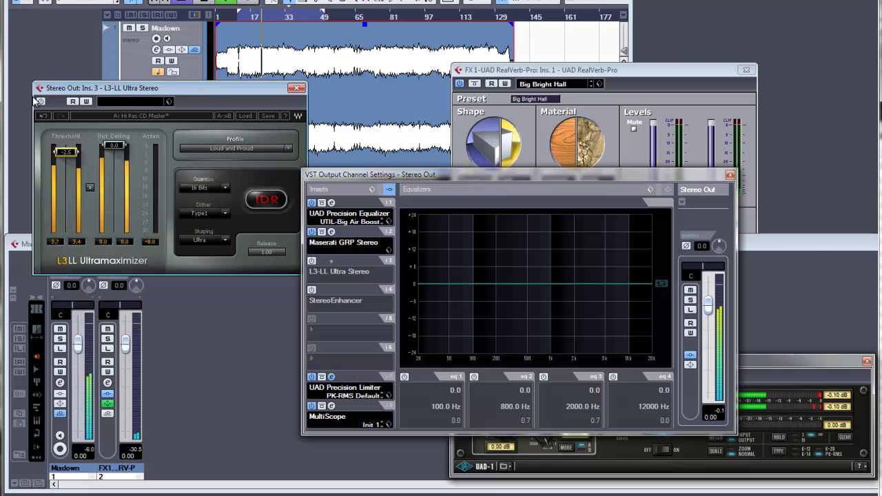
pyautogui.click(41, 101)
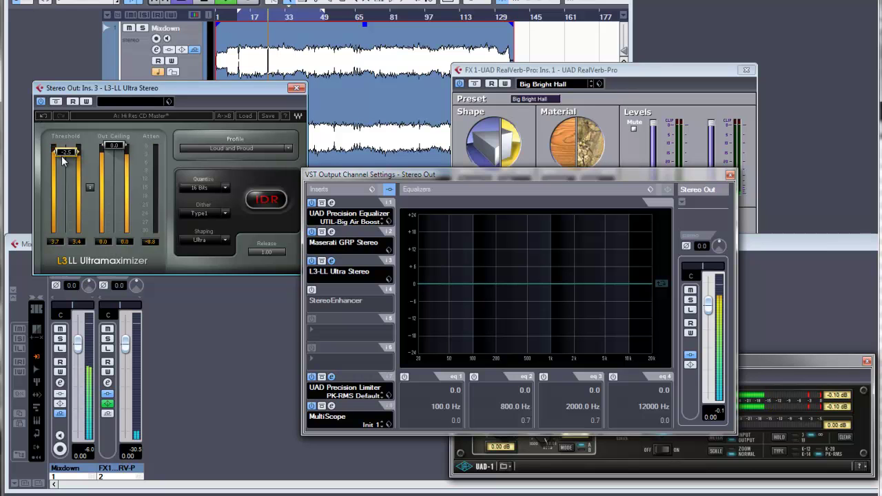
pyautogui.click(848, 443)
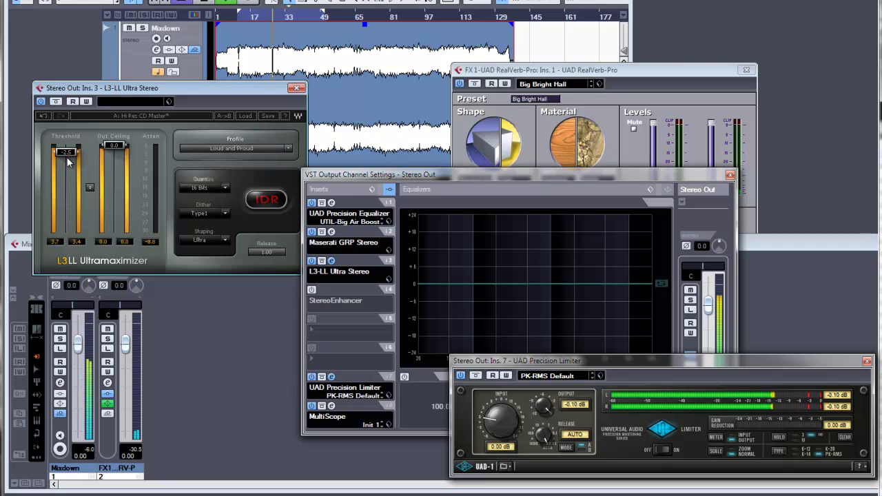
pyautogui.moveTo(67, 160); pyautogui.dragTo(68, 163)
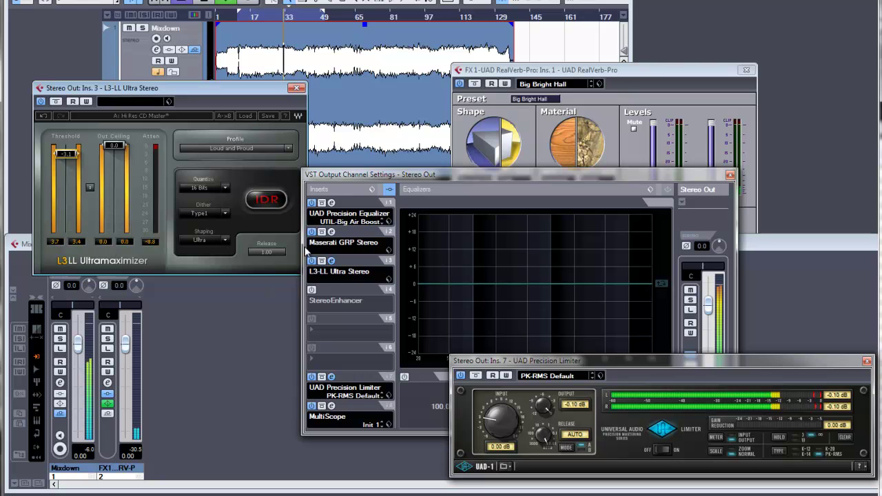
# Enable the StereoEnhancer in insert 4 of Stereo Out and check its spreading preset in the editor
pyautogui.click(321, 305)
pyautogui.click(312, 289)
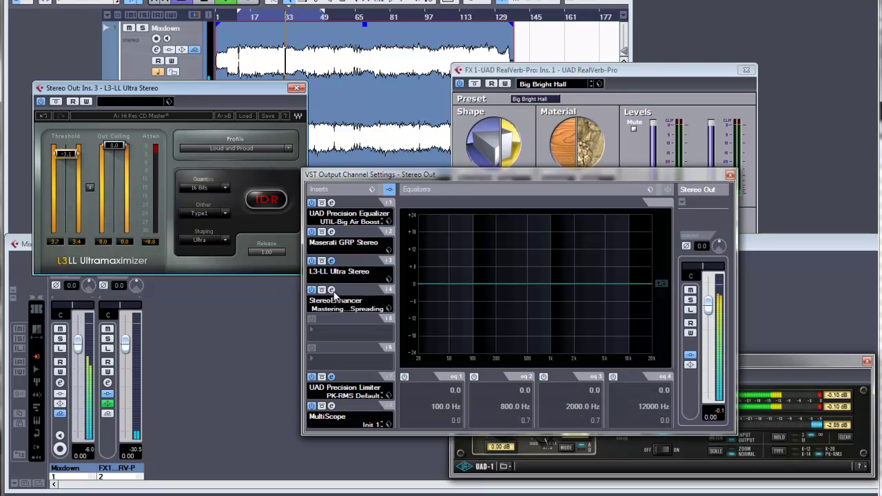
pyautogui.click(332, 290)
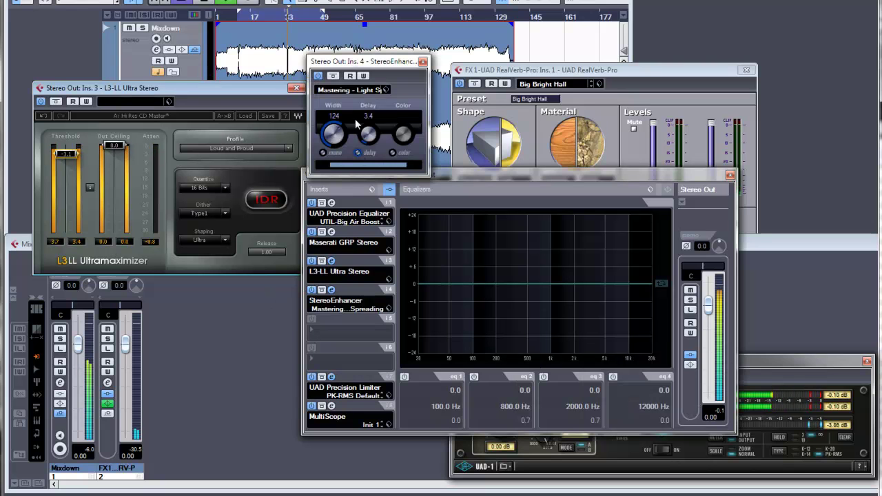
pyautogui.click(424, 62)
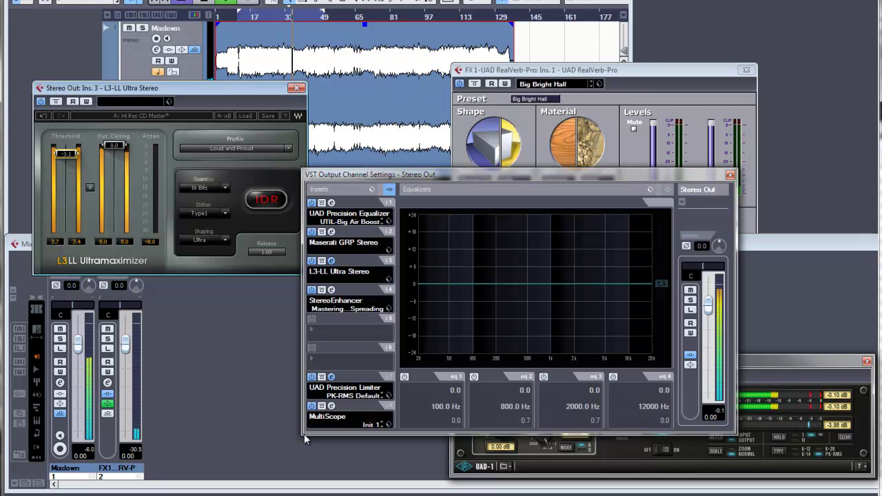
# Briefly solo the reverb FX channel, and bring the UAD Precision Limiter to the middle with its readings cleared and the Stereo Out settings closed
pyautogui.click(108, 339)
pyautogui.click(109, 340)
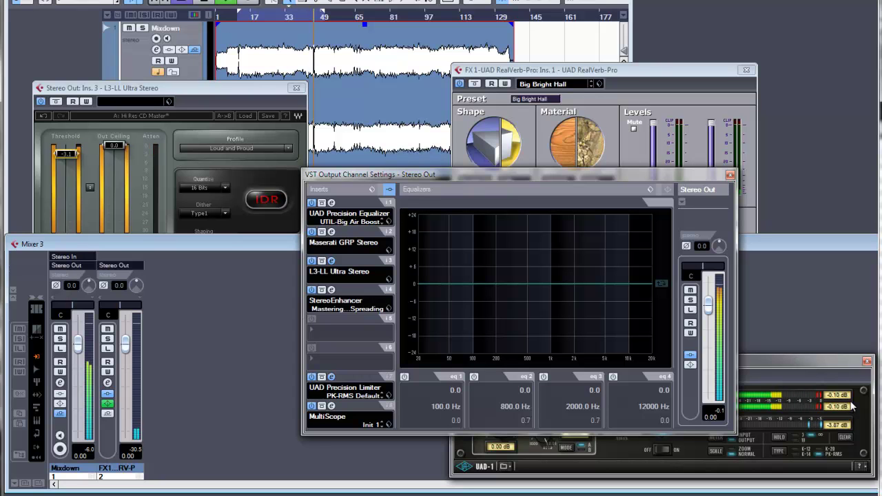
pyautogui.click(730, 175)
pyautogui.moveTo(703, 369); pyautogui.dragTo(528, 234)
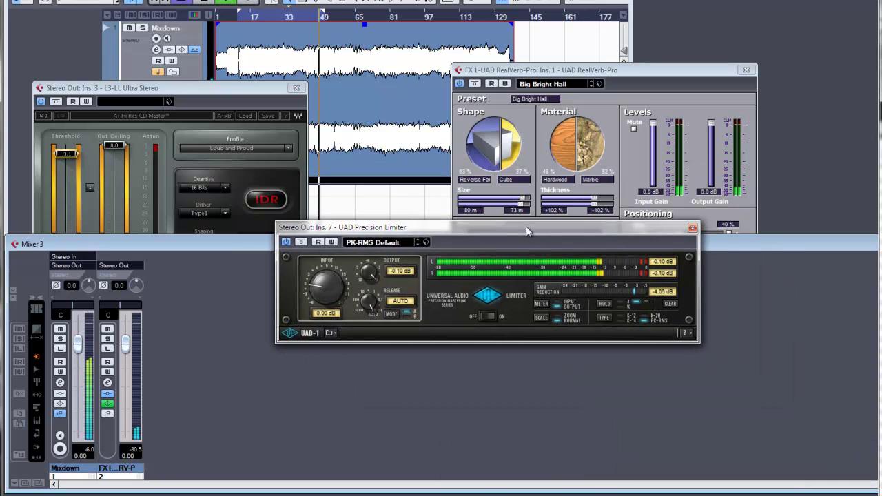
pyautogui.click(671, 303)
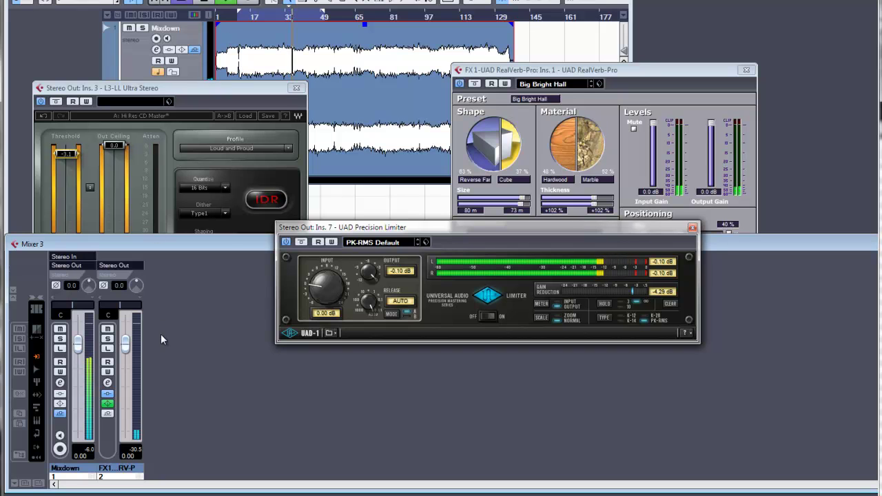
# Set the Stereo Out UAD Precision Equalizer's 63.0 Hz band gain to 0.5 dB and its 5.40 k band gain to 2.0 dB
pyautogui.click(107, 383)
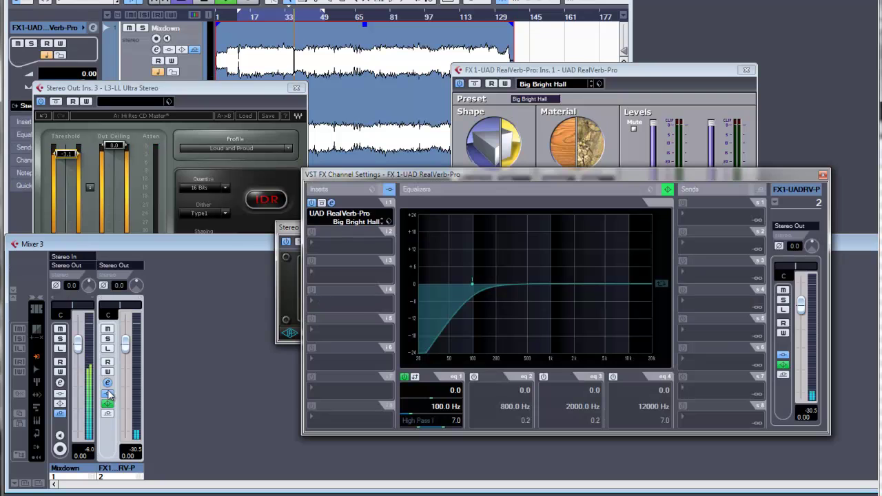
pyautogui.click(775, 203)
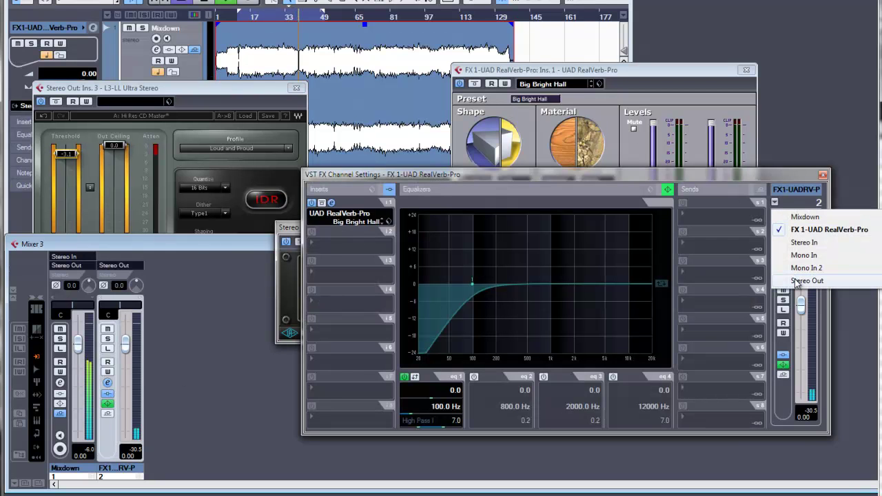
pyautogui.click(800, 281)
pyautogui.click(332, 202)
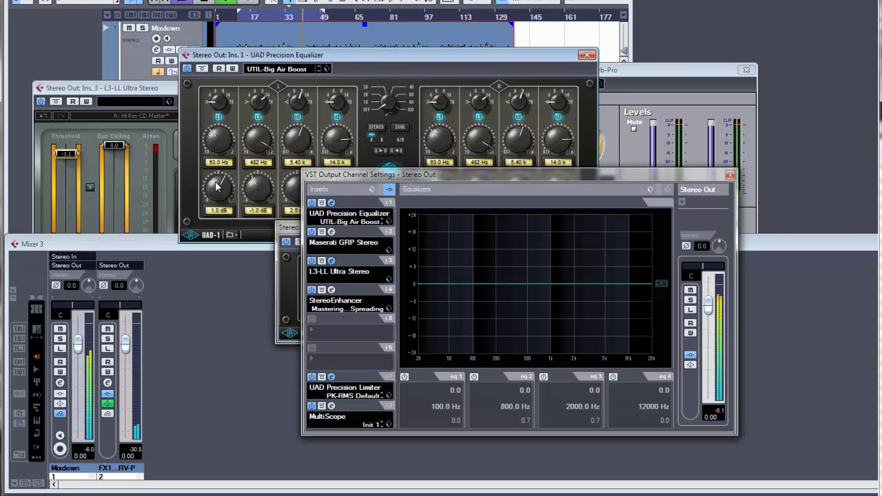
pyautogui.moveTo(230, 189); pyautogui.dragTo(231, 197)
pyautogui.click(730, 175)
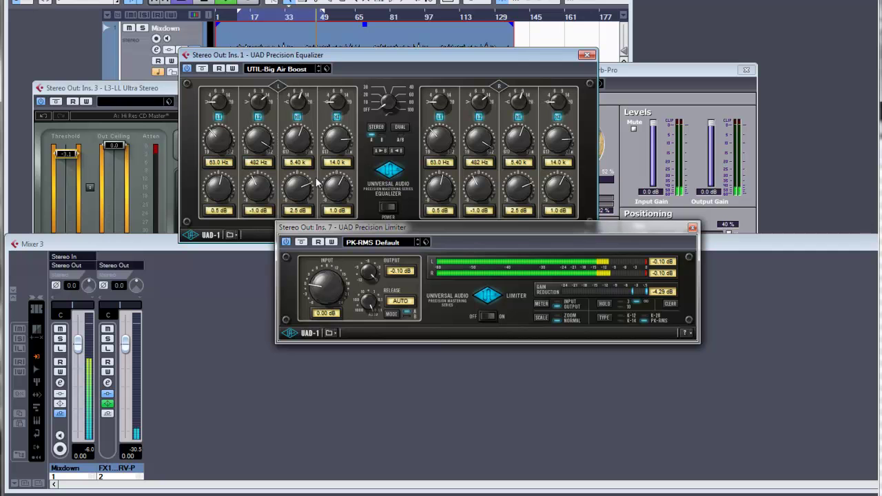
pyautogui.scroll(-1, 291, 191)
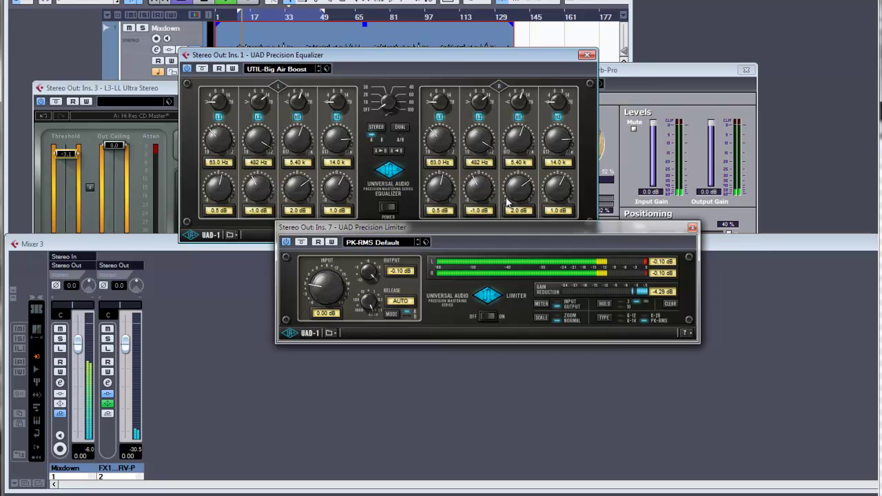
# Rearrange the UAD Precision Limiter and Equalizer editors to free the view of the Mixdown waveform in the project window
pyautogui.moveTo(448, 228); pyautogui.dragTo(418, 308)
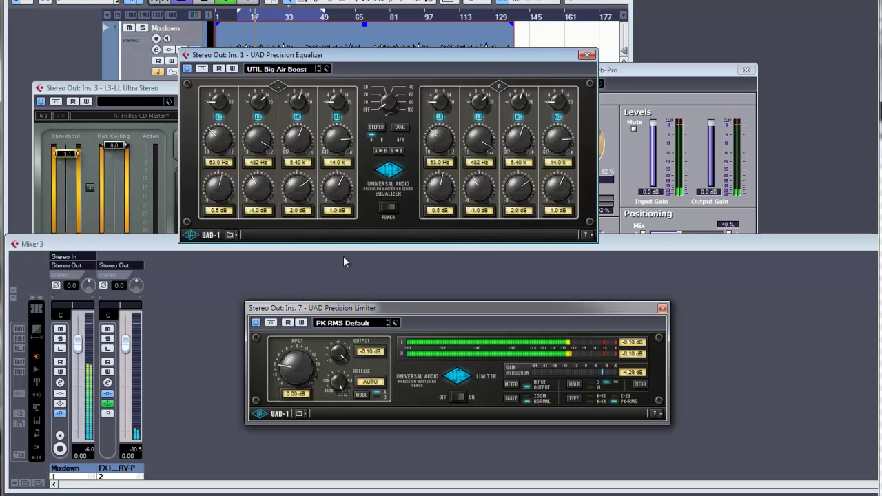
pyautogui.moveTo(393, 311); pyautogui.dragTo(306, 271)
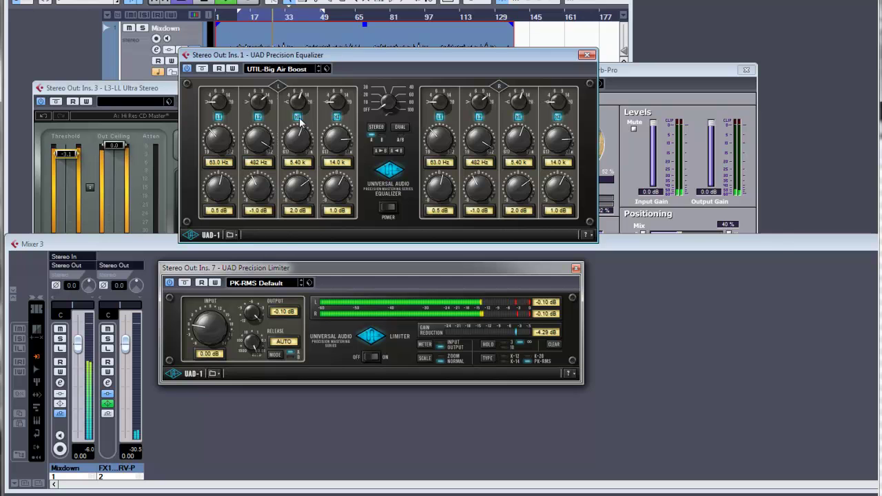
pyautogui.moveTo(256, 61); pyautogui.dragTo(407, 30)
pyautogui.moveTo(222, 90); pyautogui.dragTo(237, 30)
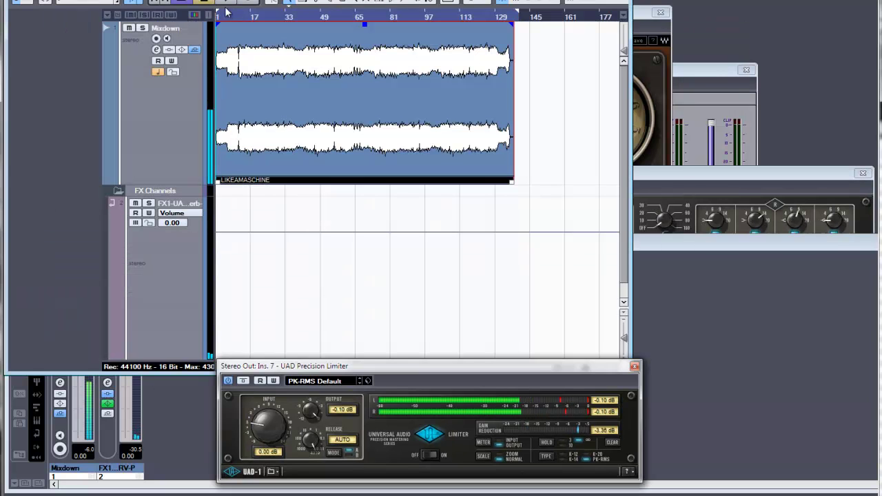
# Reduce the Mixdown track's send to FX 1-UAD RealVerb-Pro to -36.52 and close the channel settings
pyautogui.click(145, 126)
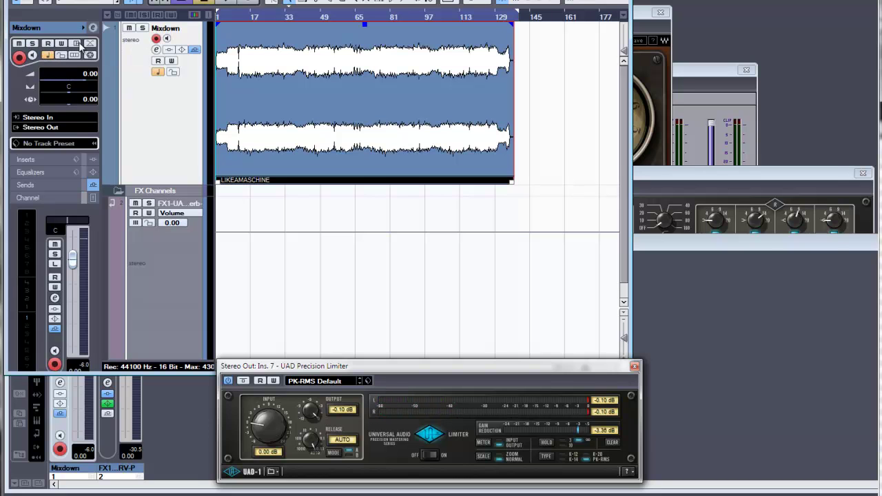
pyautogui.click(93, 27)
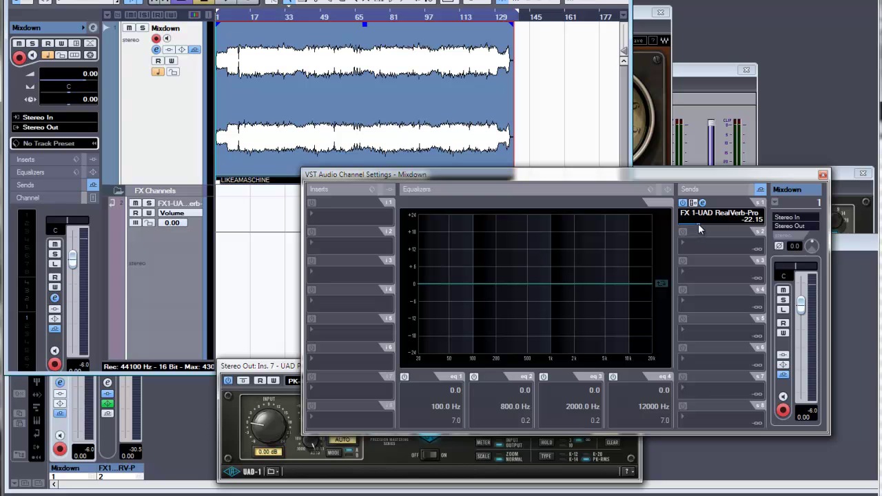
pyautogui.moveTo(698, 229); pyautogui.dragTo(687, 233)
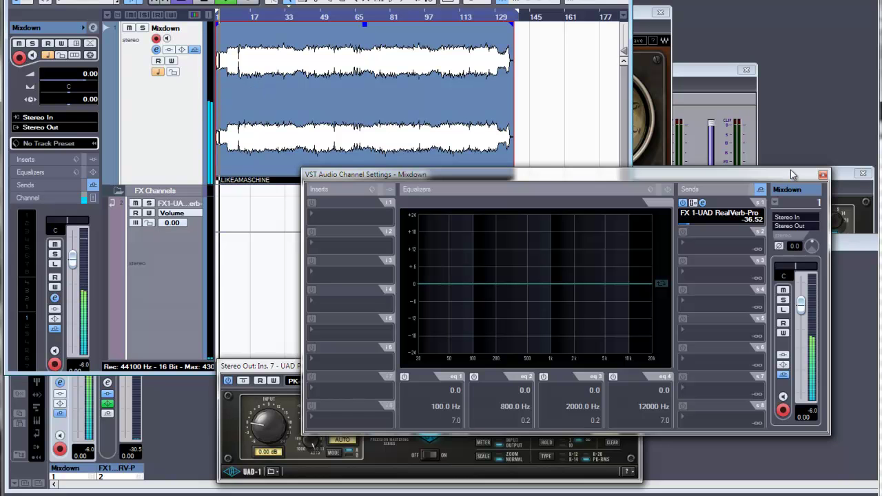
pyautogui.click(823, 175)
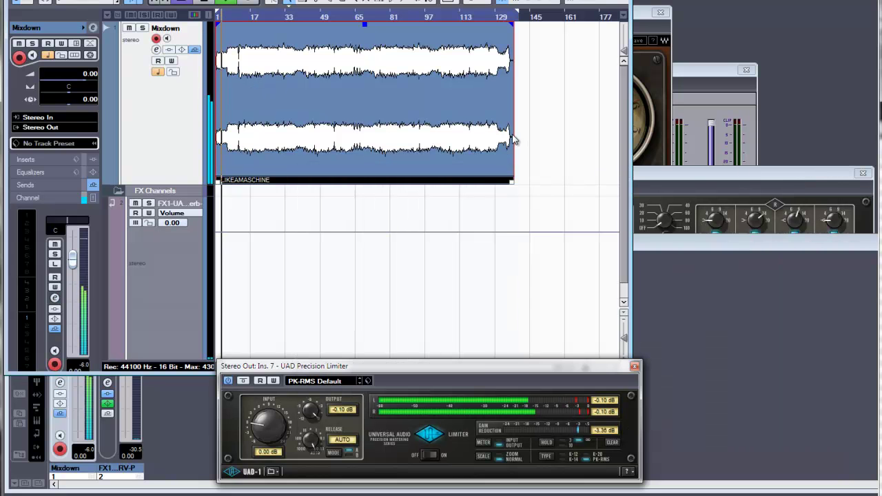
# Shift the LIKEAMASCHINE audio event half a bar later, to start midway through bar 1, and play its beginning
pyautogui.press('h')
pyautogui.press('h')
pyautogui.press('h')
pyautogui.press('h')
pyautogui.press('h')
pyautogui.press('h')
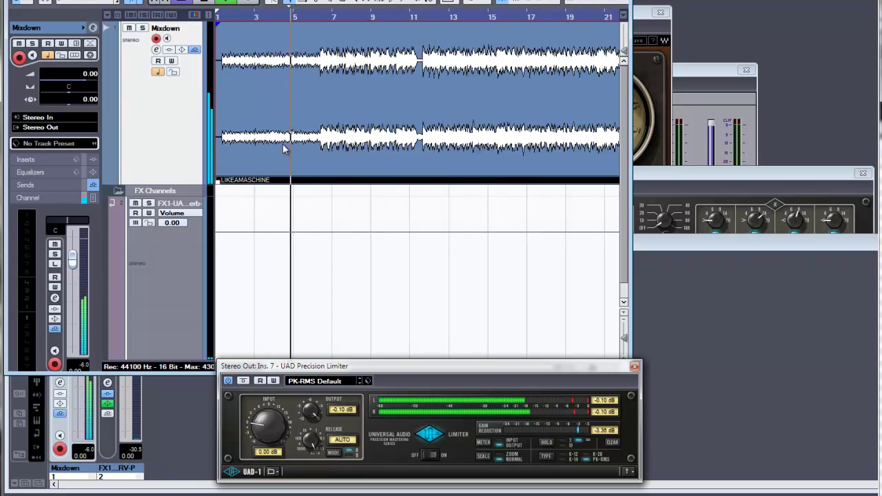
pyautogui.press('Home')
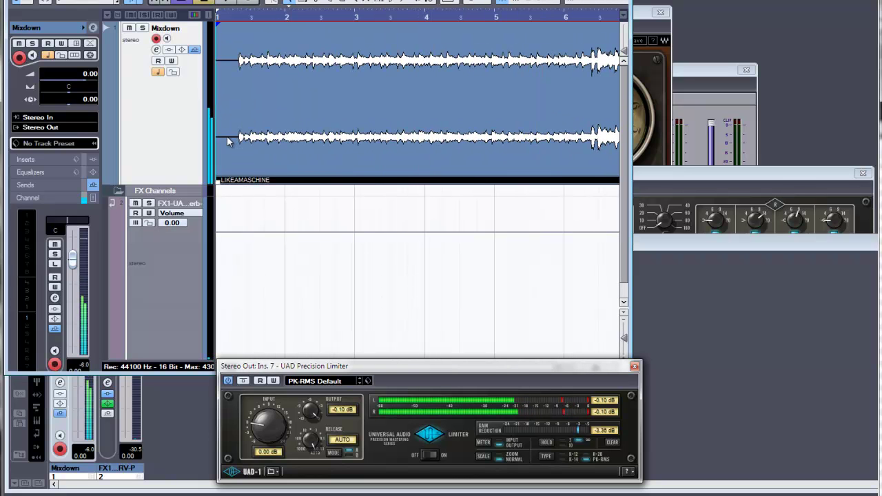
pyautogui.click(257, 137)
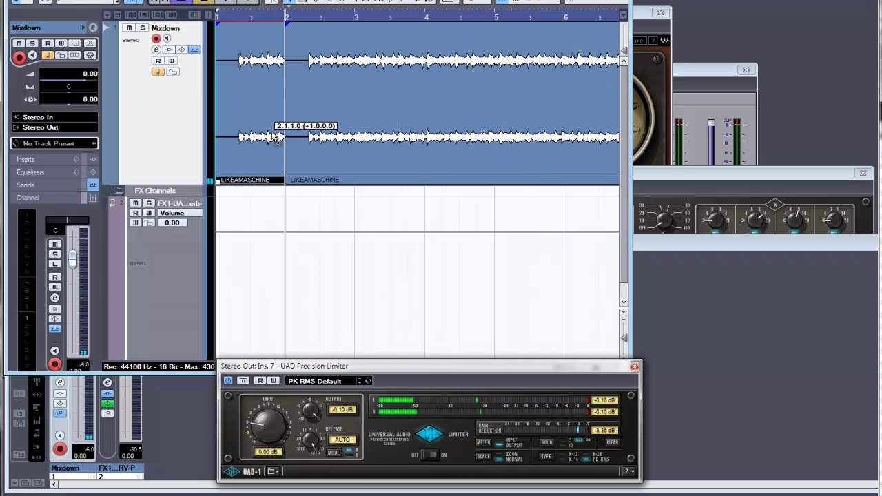
pyautogui.moveTo(257, 144); pyautogui.dragTo(281, 144)
pyautogui.press('space')
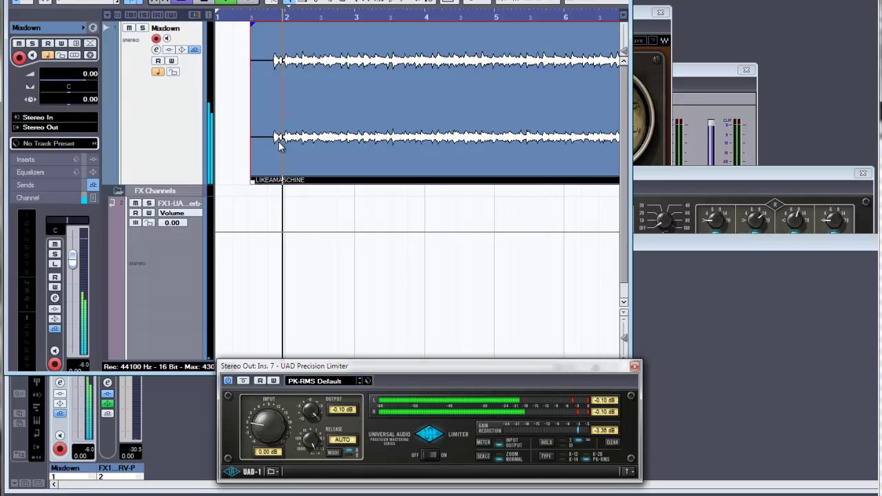
pyautogui.press('space')
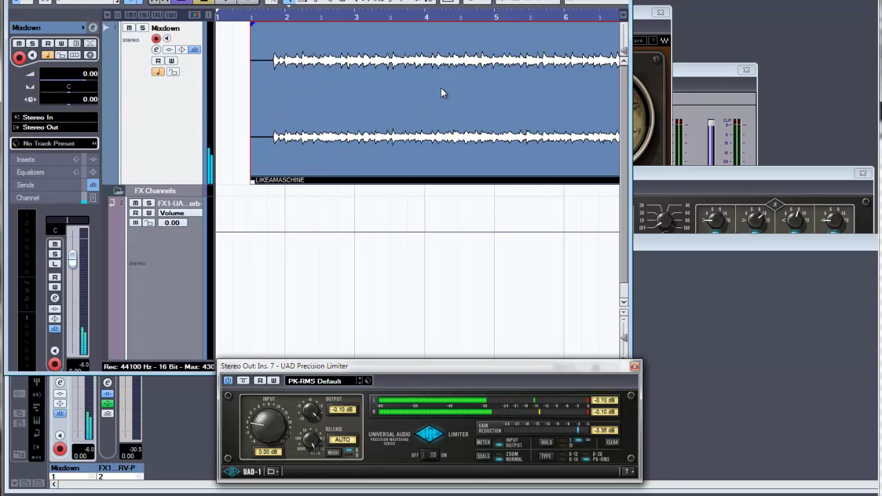
# Play the whole mix with the limiter's meters in view, and check the song's ending from around bar 129
pyautogui.press('g')
pyautogui.press('g')
pyautogui.press('g')
pyautogui.press('g')
pyautogui.press('g')
pyautogui.press('g')
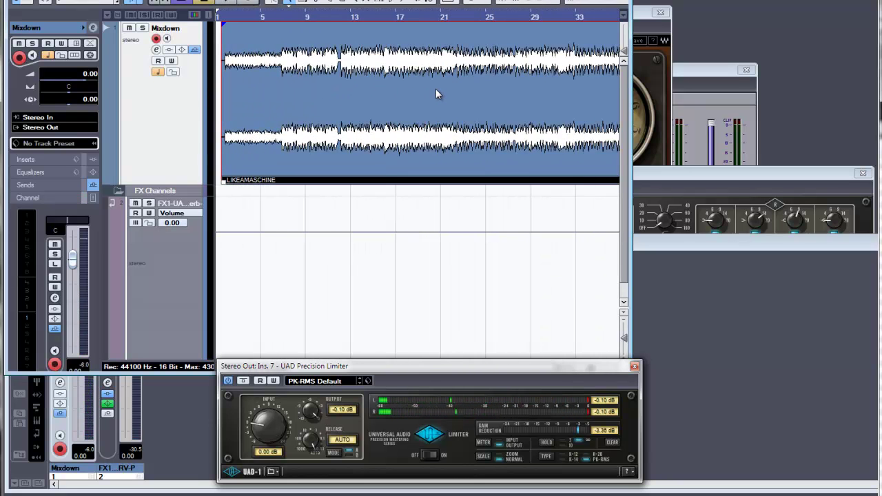
pyautogui.press('g')
pyautogui.press('g')
pyautogui.press('g')
pyautogui.press('g')
pyautogui.press('g')
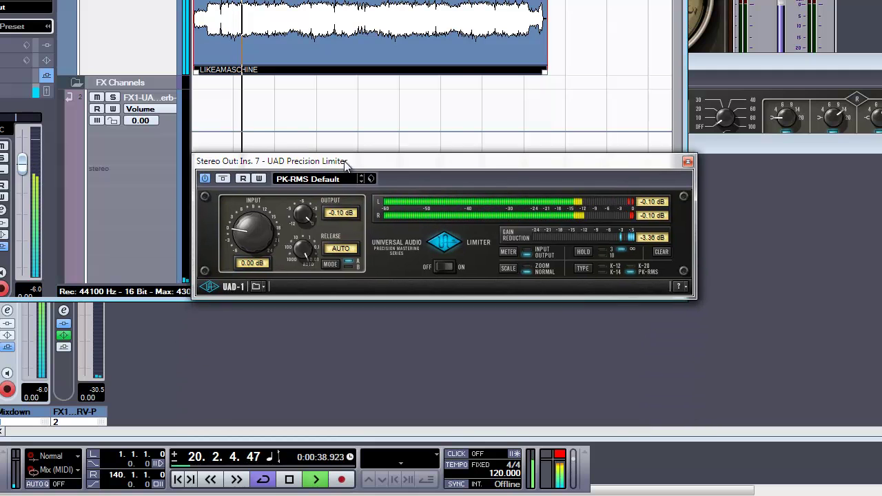
pyautogui.moveTo(347, 166); pyautogui.dragTo(343, 140)
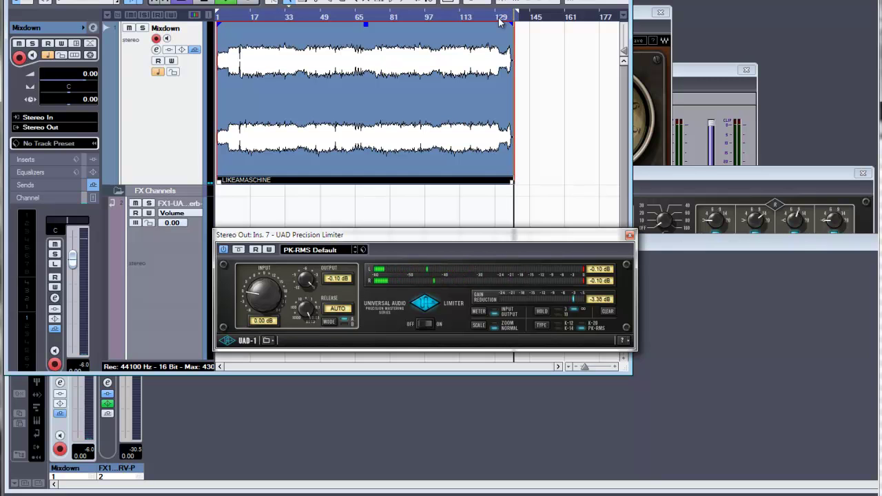
pyautogui.click(502, 22)
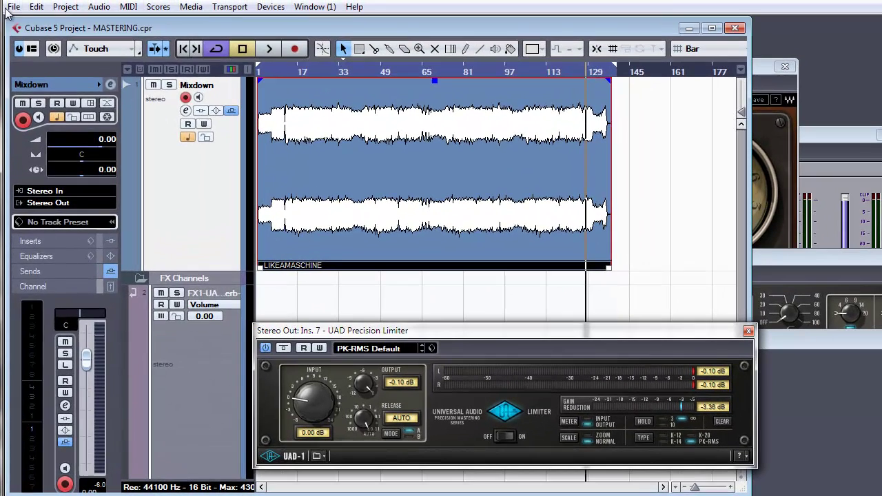
# Start an audio mixdown export of the Stereo Out and name the file LIKEAMASCHINE
pyautogui.click(13, 8)
pyautogui.moveTo(58, 254)
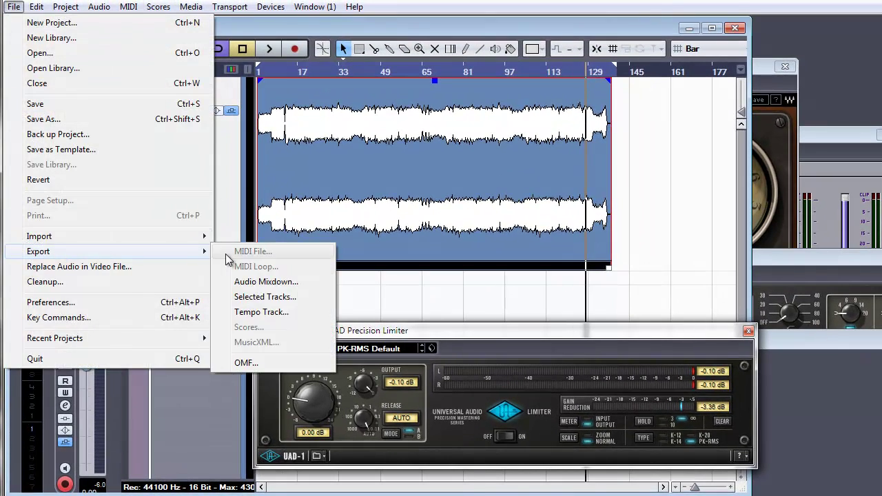
pyautogui.click(262, 282)
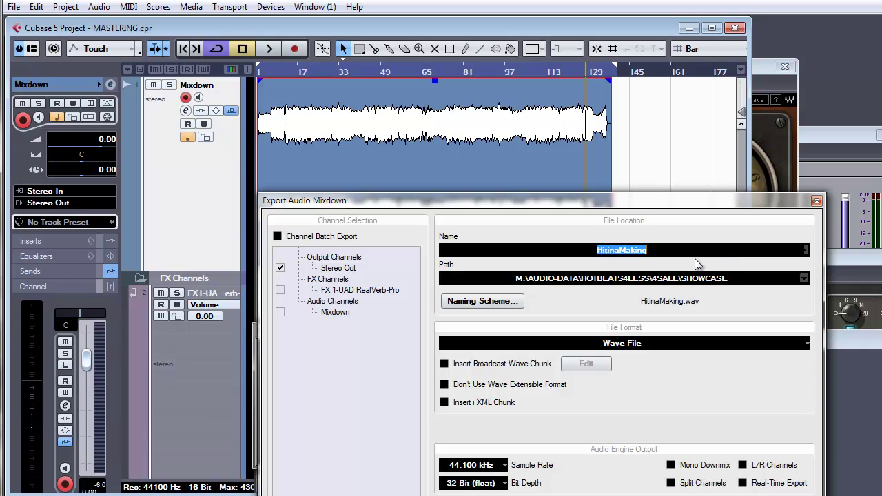
pyautogui.write('LIKEAMASC')
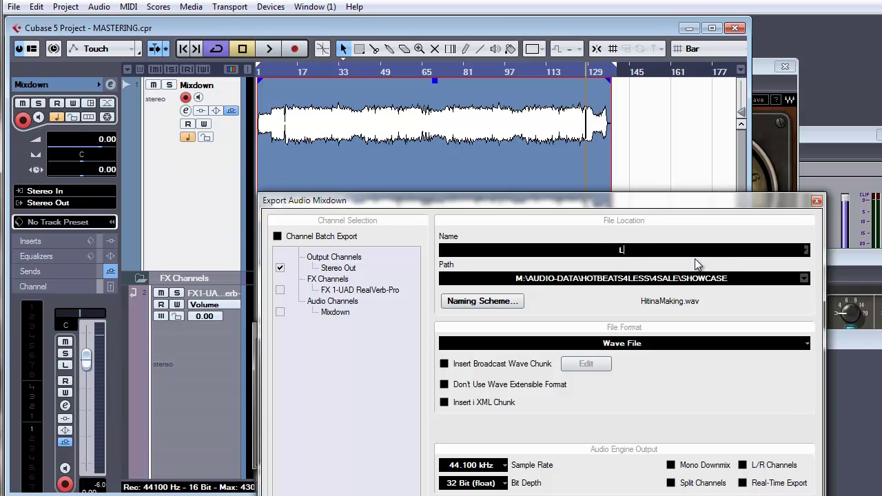
pyautogui.write('H')
pyautogui.press('BackSpace')
pyautogui.press('BackSpace')
pyautogui.write('CH')
pyautogui.press('BackSpace')
pyautogui.press('BackSpace')
pyautogui.press('BackSpace')
pyautogui.write('SCHINE')
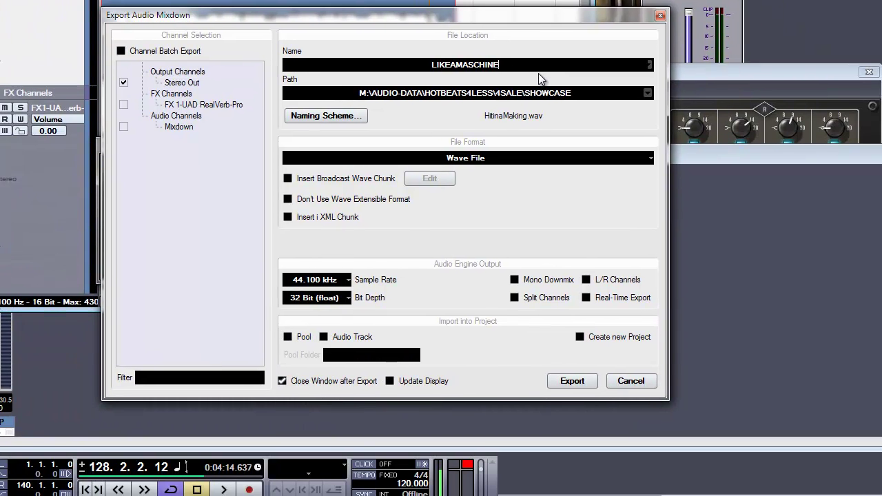
# Choose the SHOWCASE folder as the export location and set the file format to MPEG 1 Layer 3 File
pyautogui.click(507, 84)
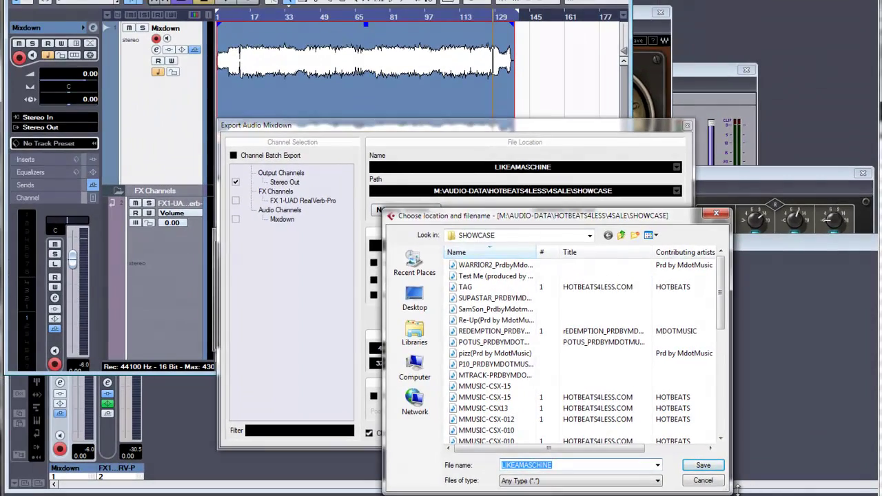
pyautogui.click(690, 444)
pyautogui.click(533, 246)
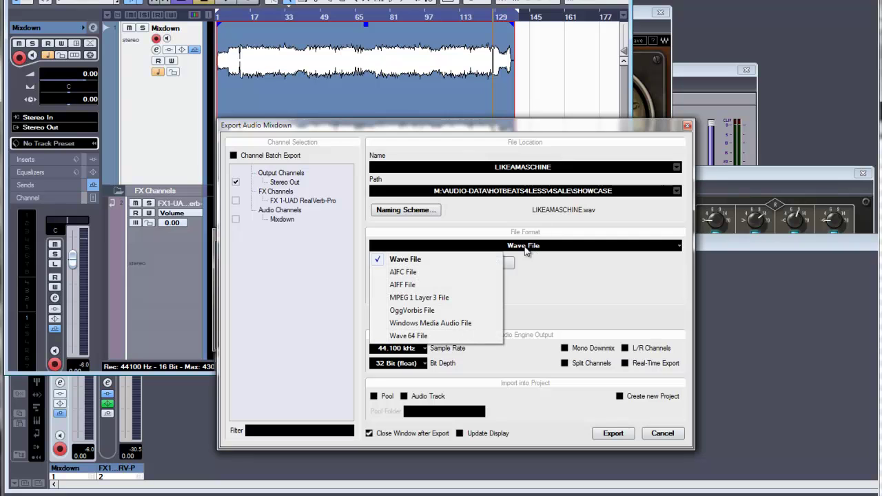
pyautogui.click(414, 294)
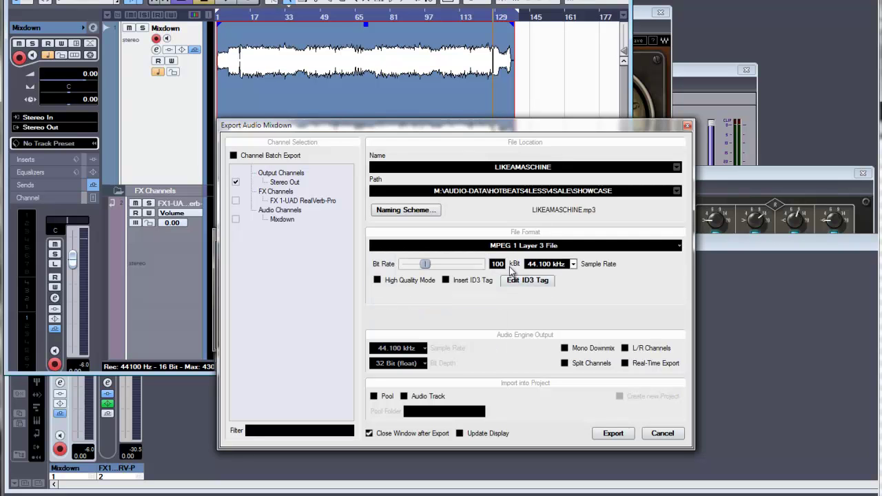